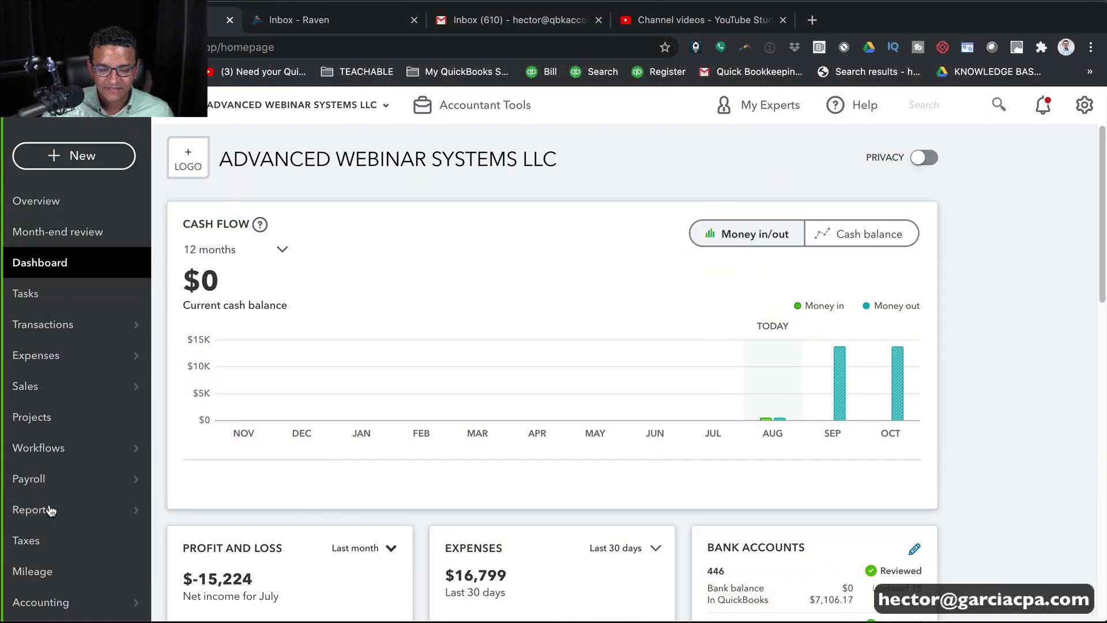
- Open the Reports page and scroll down to the Favorites reports
mouse_move(51, 509)
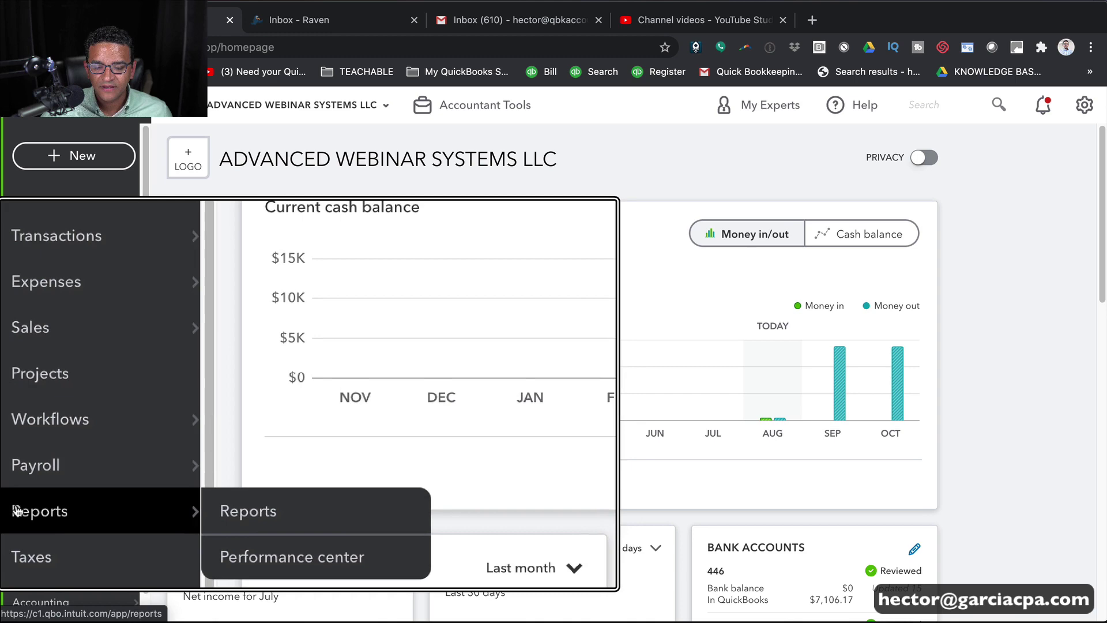
click(178, 506)
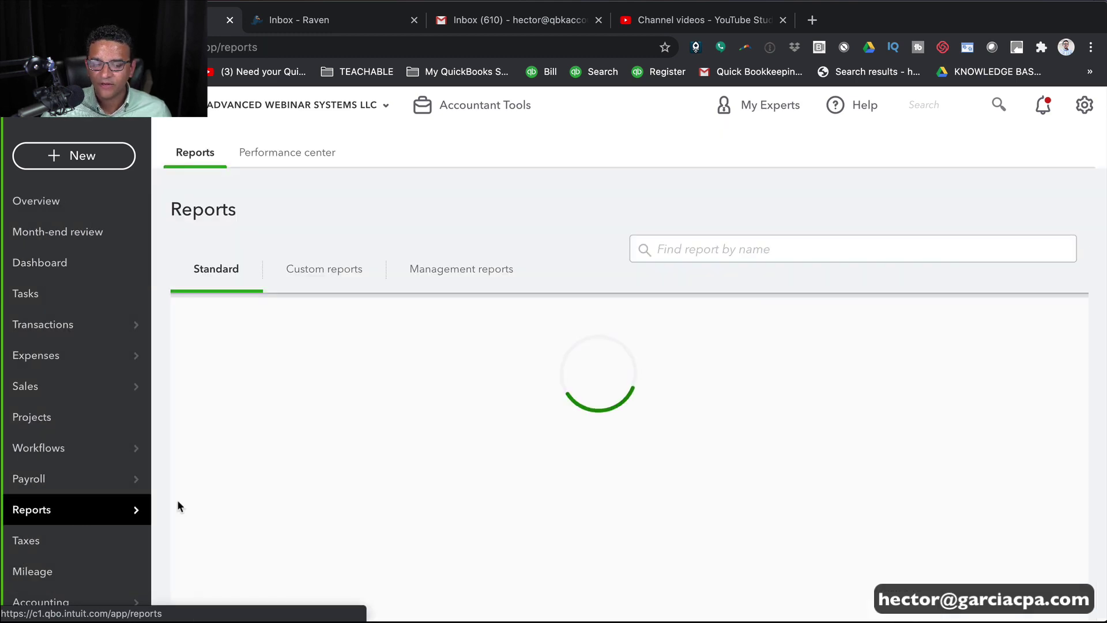
scroll(346, 456, down, 2)
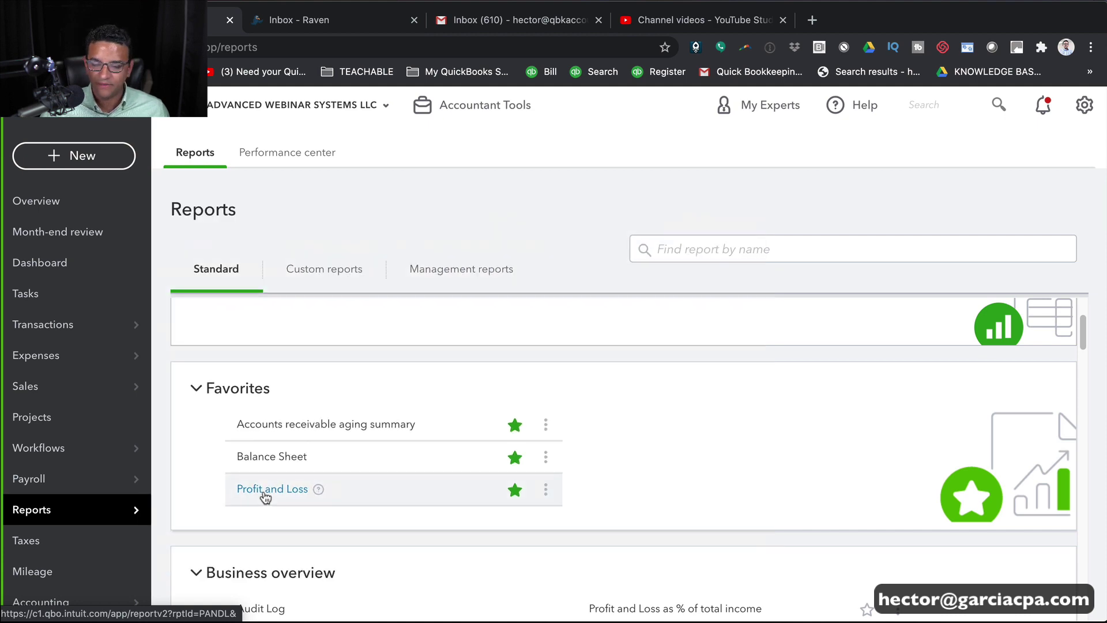
- Open the Profit and Loss favorite and switch its report period to All Dates
click(264, 494)
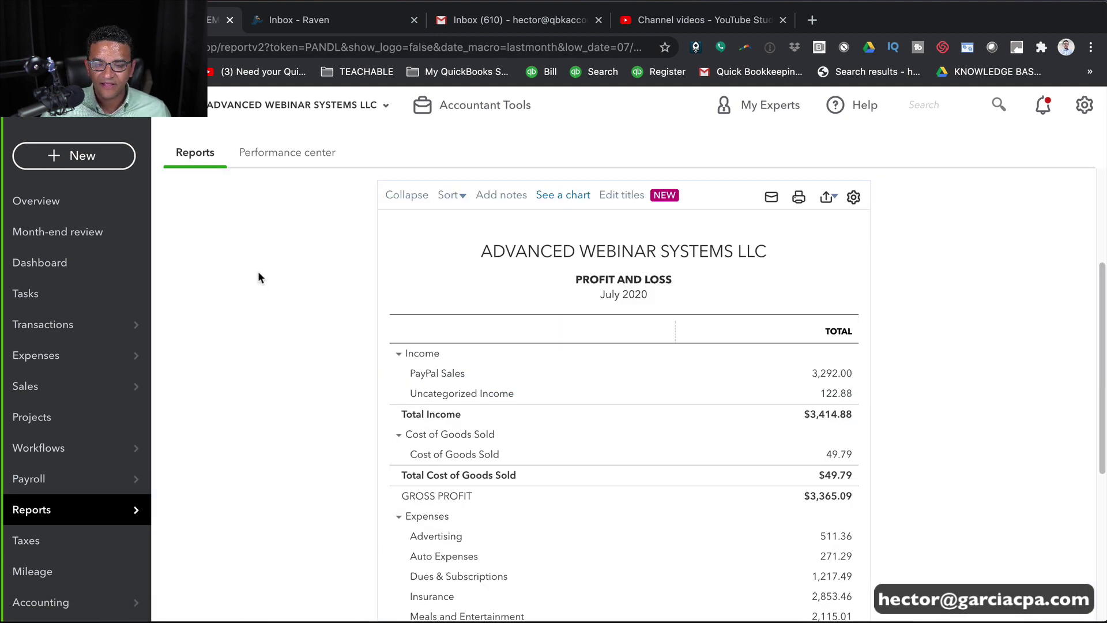
click(242, 269)
scroll(196, 322, up, 4)
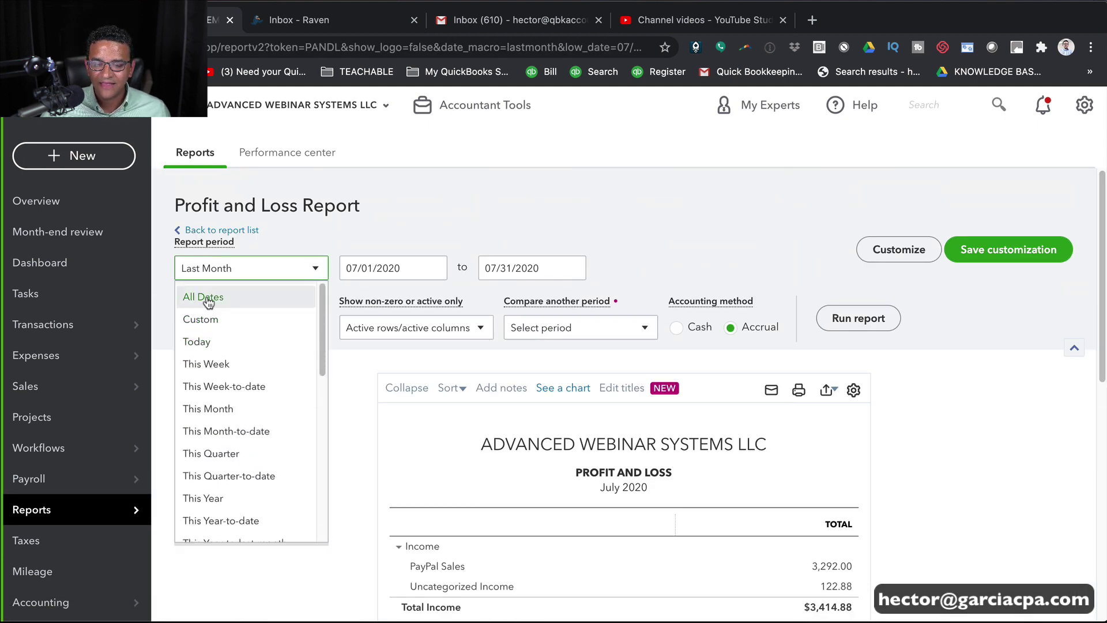
click(208, 302)
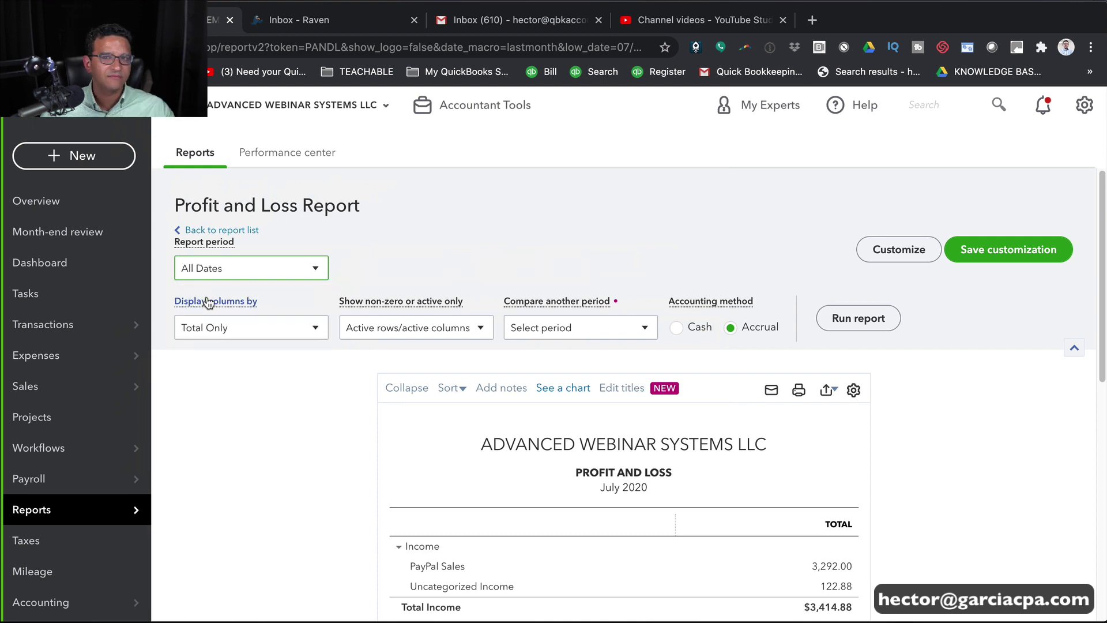
click(857, 319)
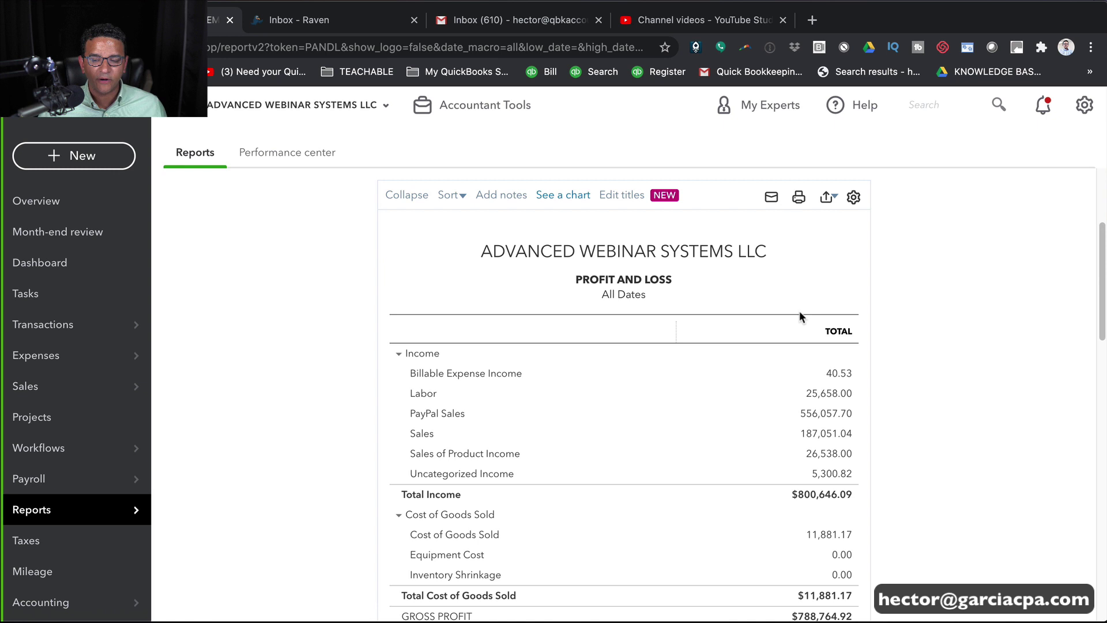
scroll(944, 346, down, 3)
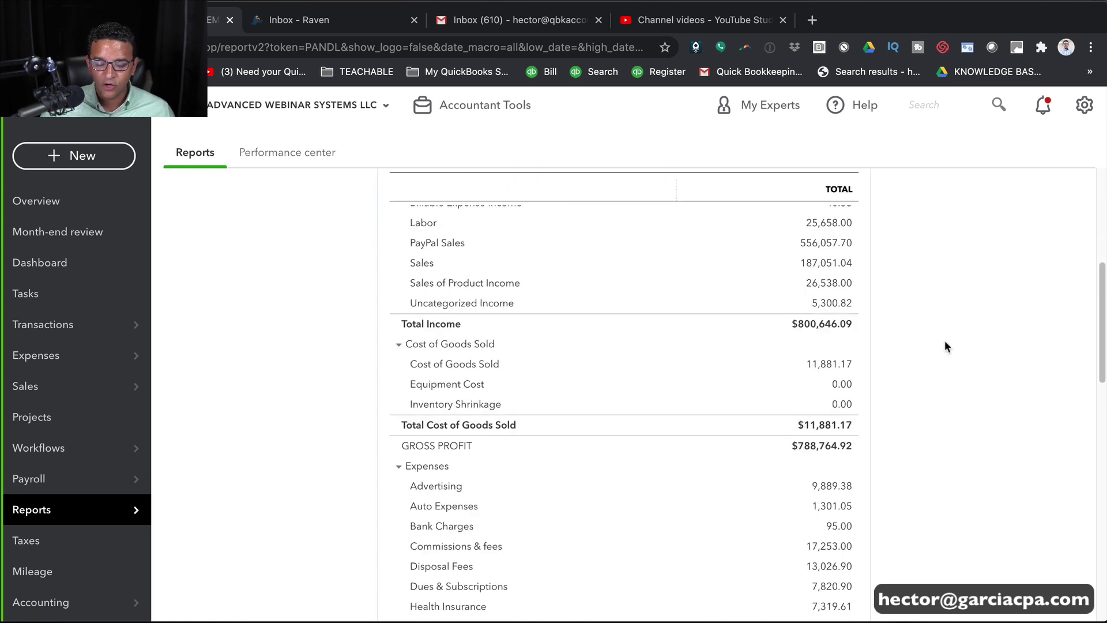
scroll(534, 415, up, 3)
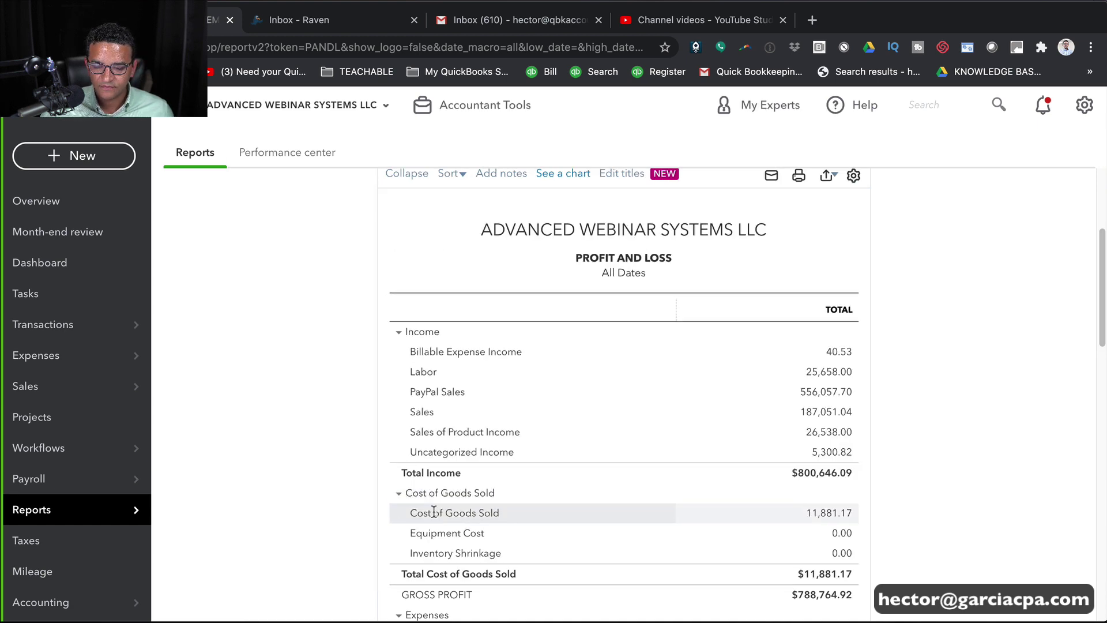
scroll(433, 461, down, 5)
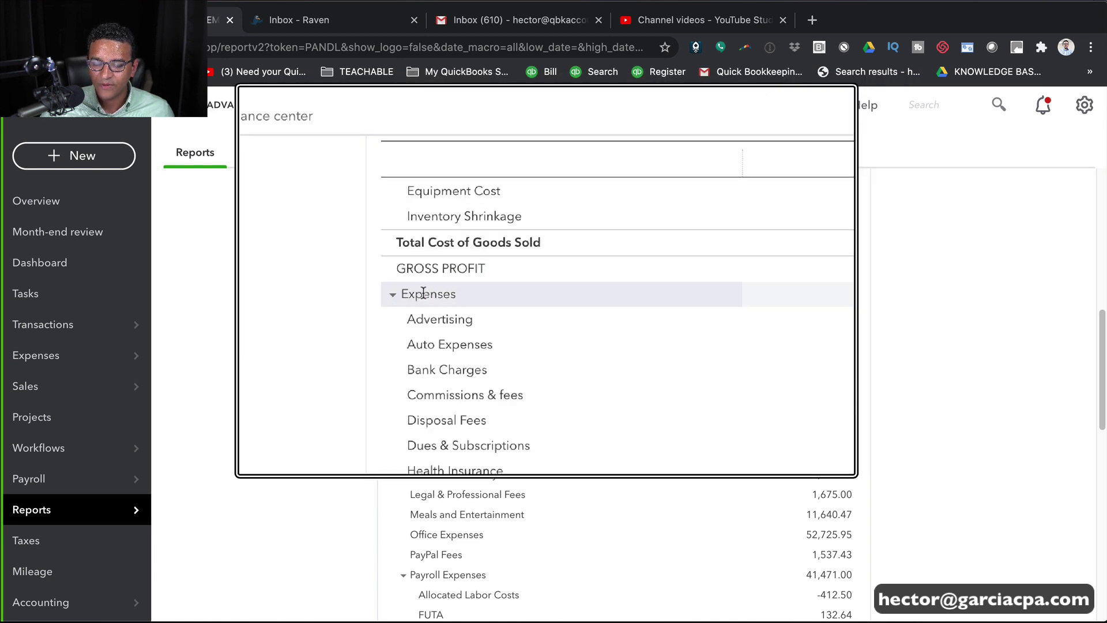
scroll(466, 444, down, 10)
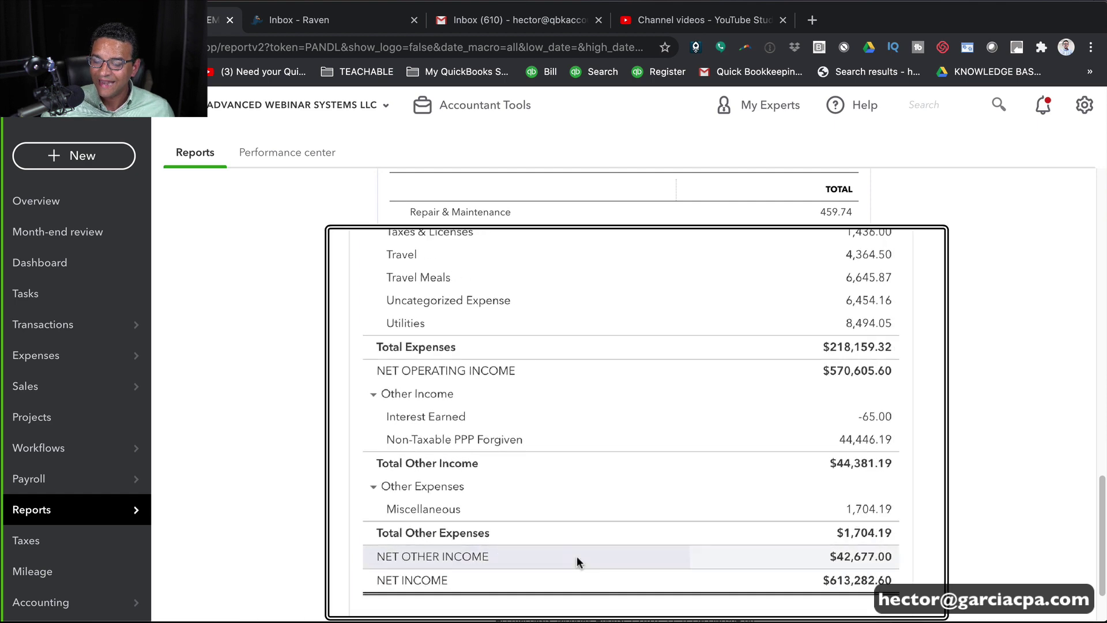
scroll(493, 438, up, 15)
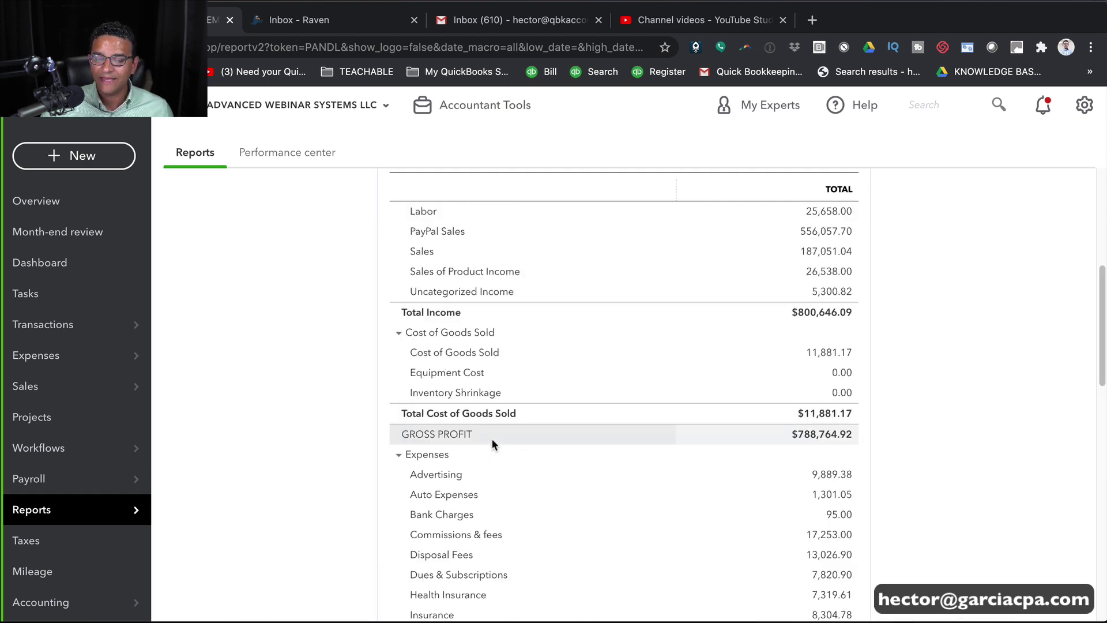
scroll(493, 439, down, 2)
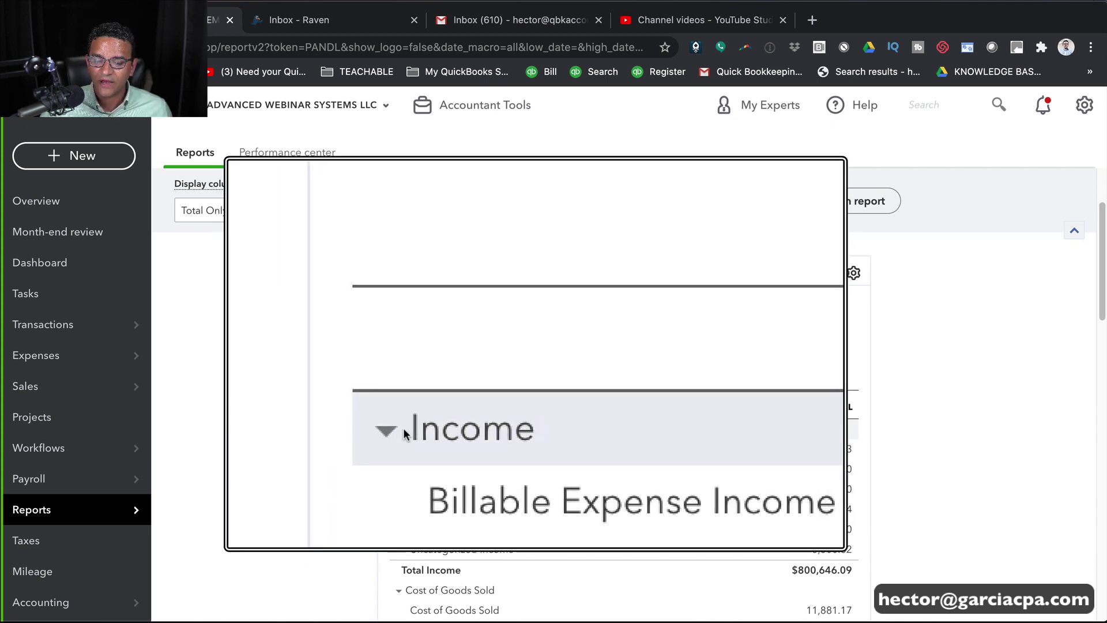
- Collapse Income, Cost of Goods Sold, Expenses, Other Income and Other Expenses to their totals
click(400, 427)
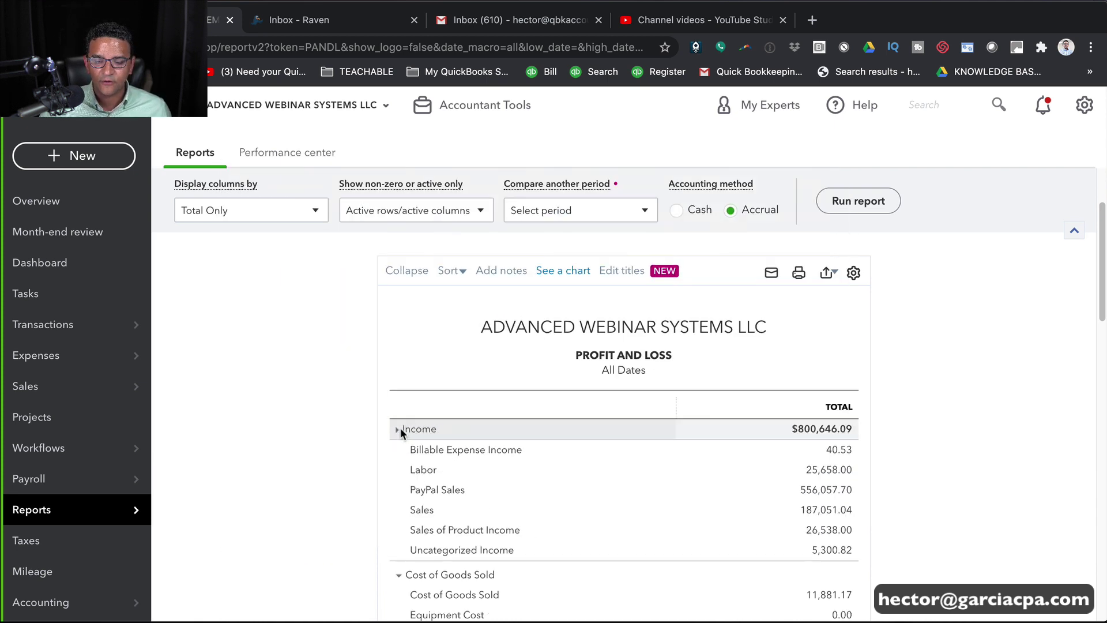
click(397, 449)
click(397, 492)
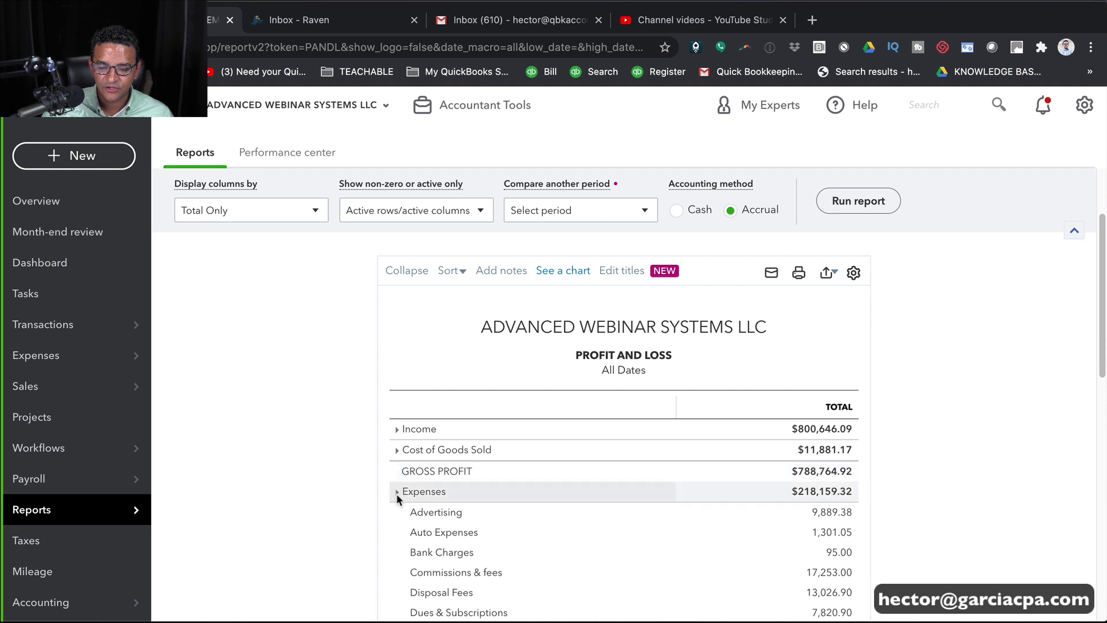
click(397, 533)
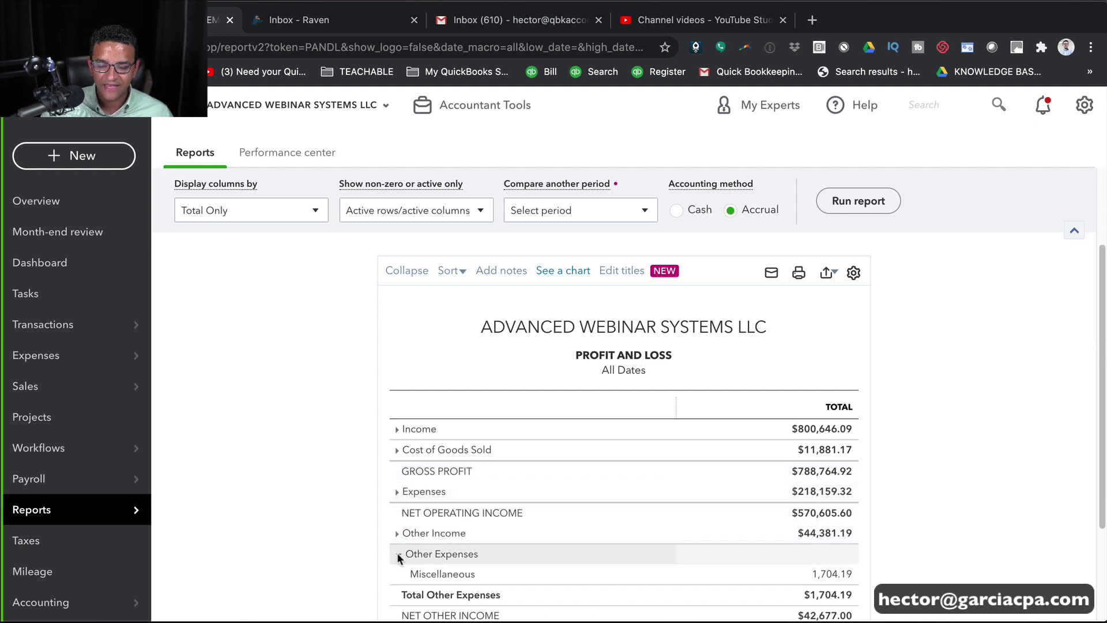
click(396, 553)
- Zoom in on the report page for easier reading
scroll(332, 511, down, 2)
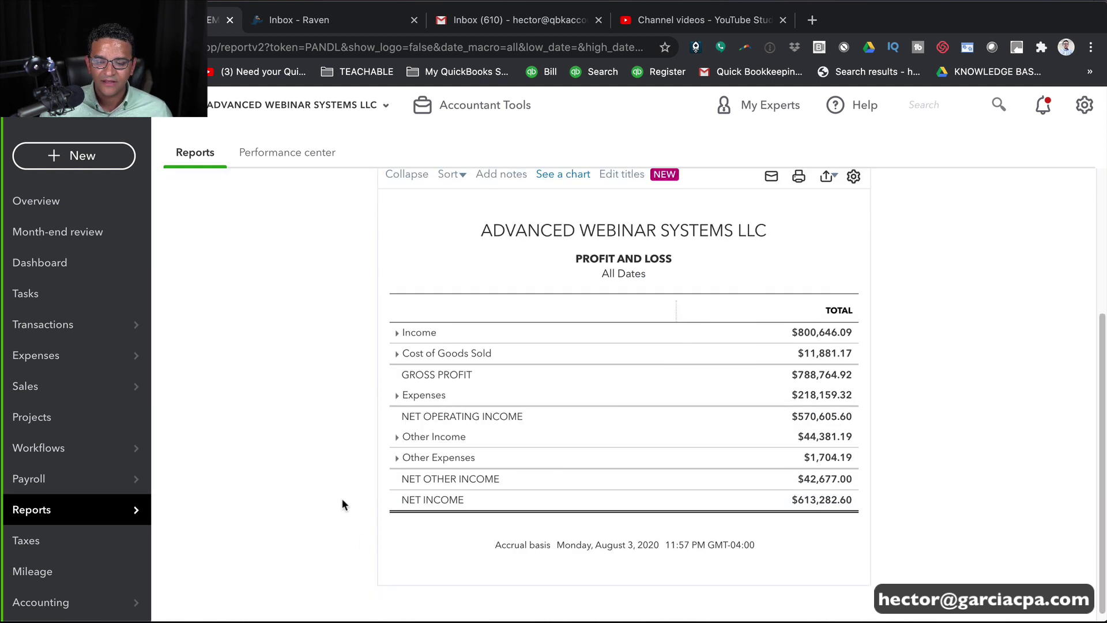
key(ctrl+plus)
key(ctrl+plus)
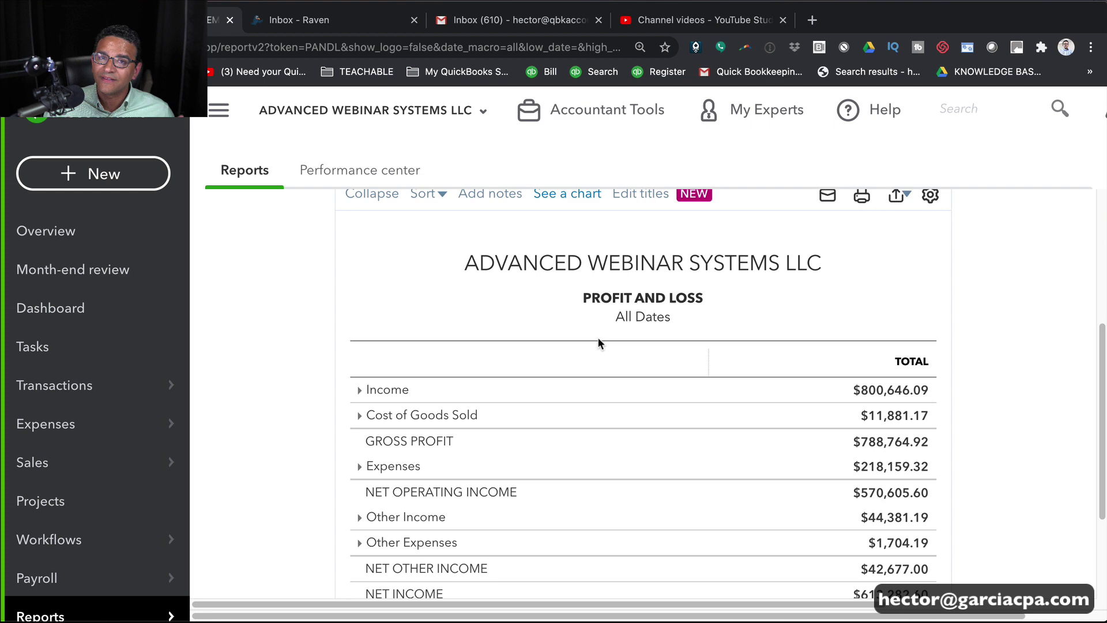
scroll(600, 340, down, 1)
scroll(711, 322, up, 2)
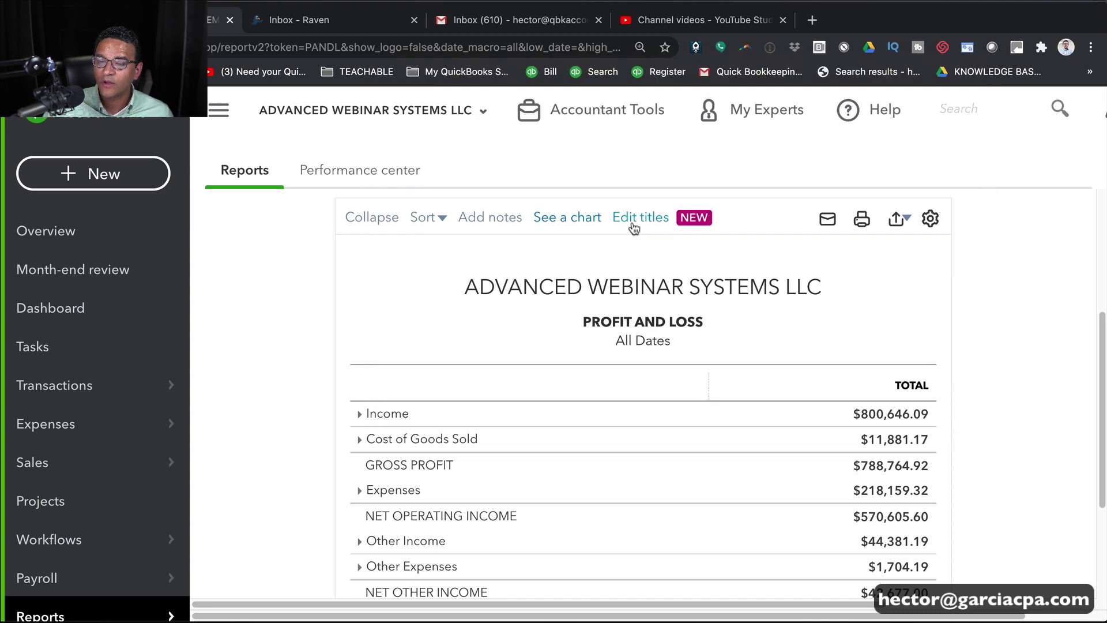
- Open Edit titles for the Profit and Loss report and place the cursor in the Income title
click(651, 229)
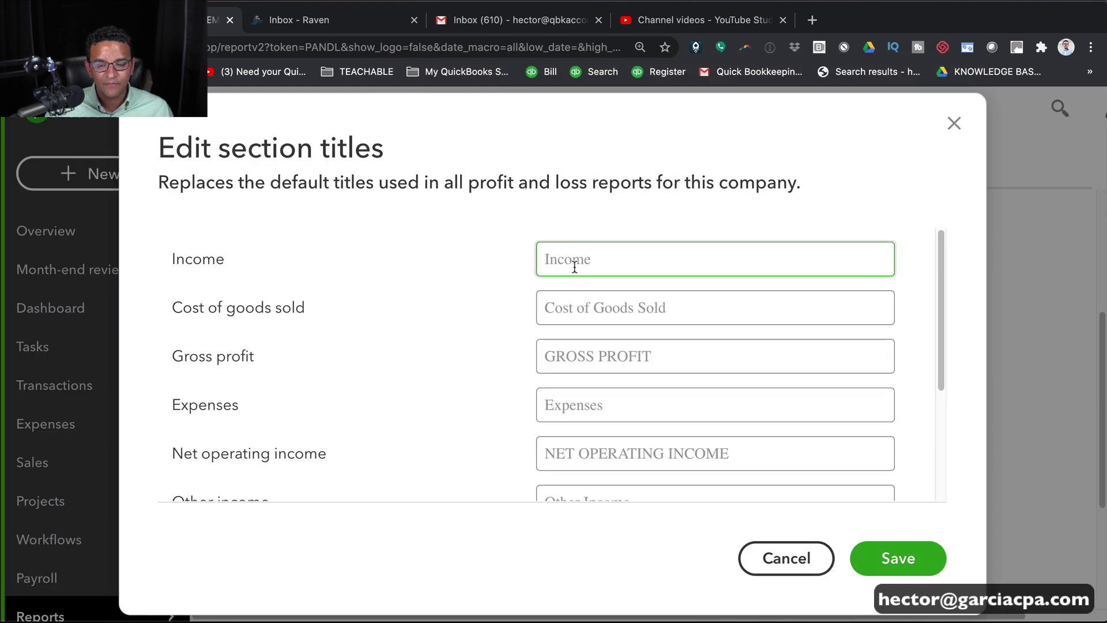
scroll(404, 248, down, 1)
click(230, 179)
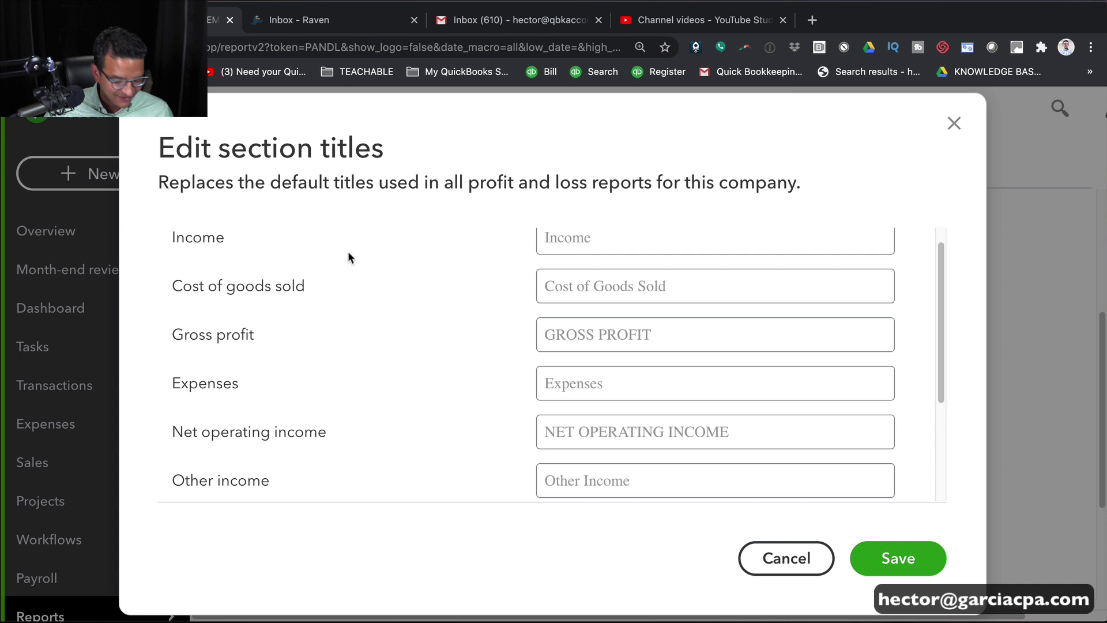
scroll(442, 319, down, 5)
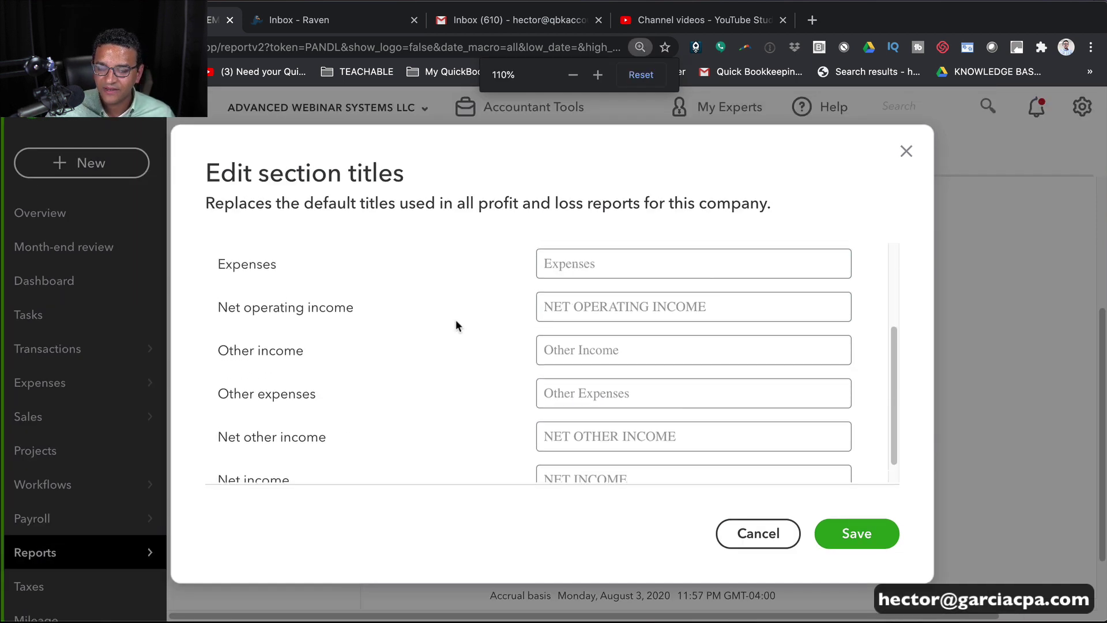
scroll(442, 319, up, 5)
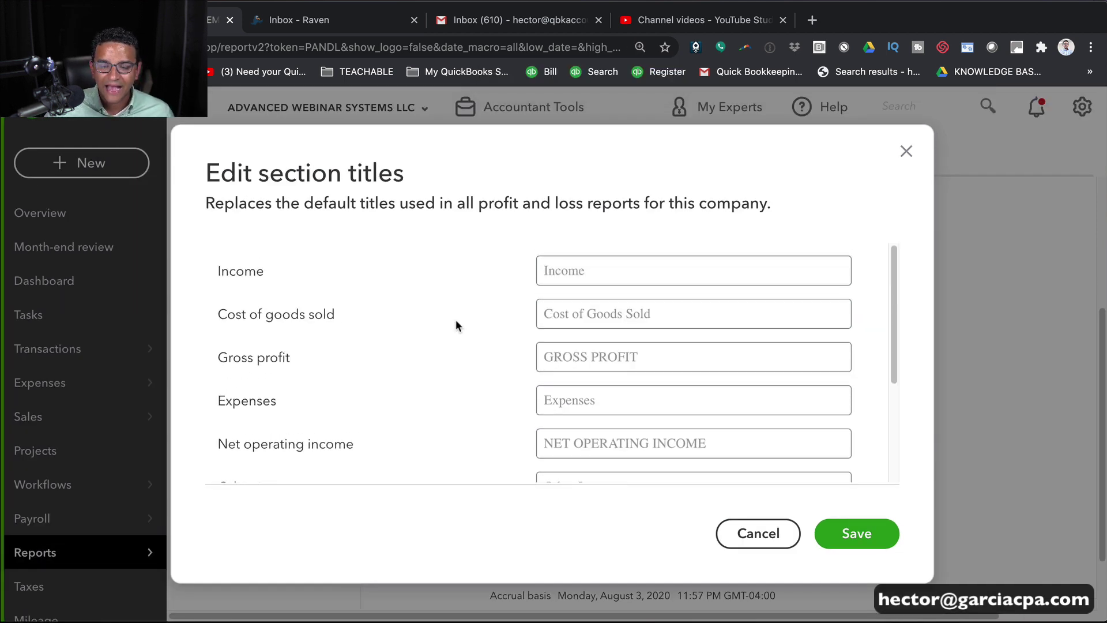
click(602, 276)
- Retitle Income, Cost of Goods Sold and Expenses as REVENUE, COST OF SALES and OPERATING EXPENSES
drag(602, 276, 495, 260)
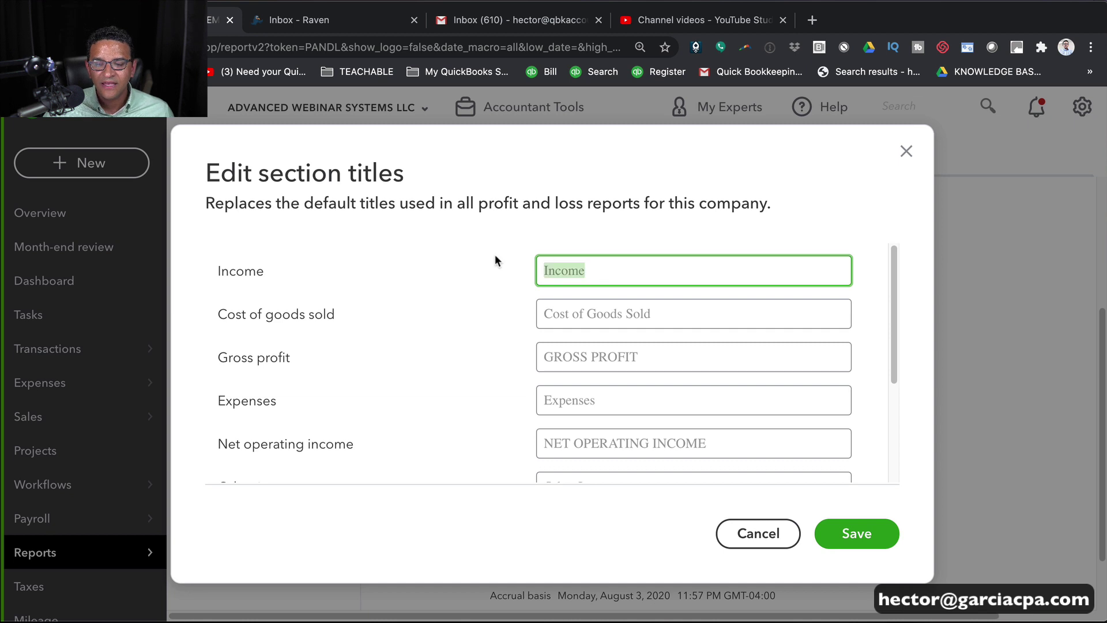
text(REVEN)
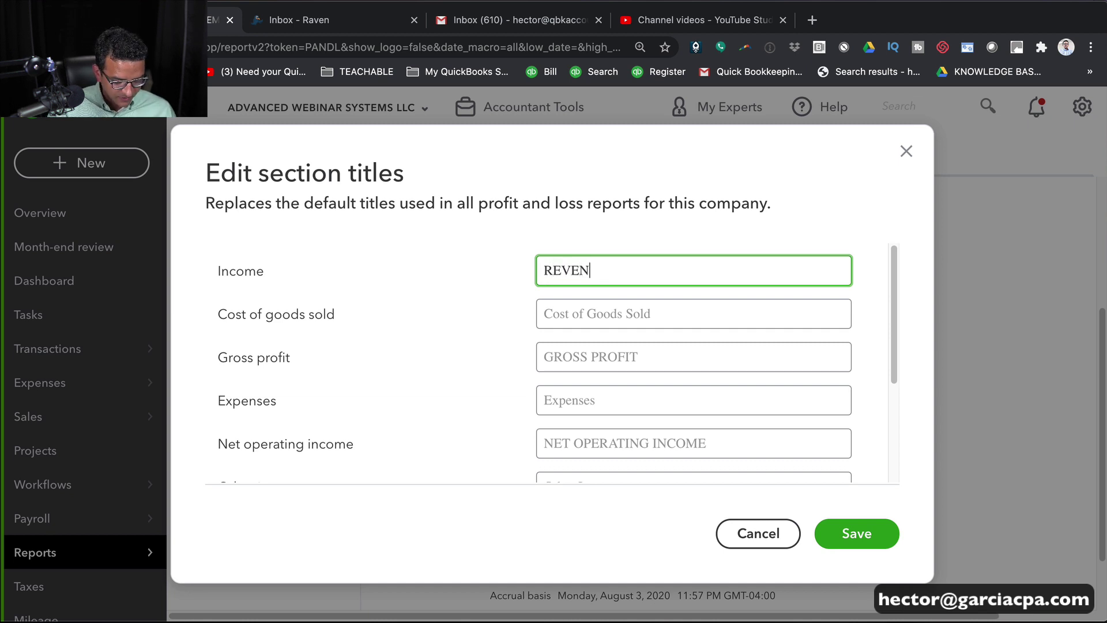
text(EUE)
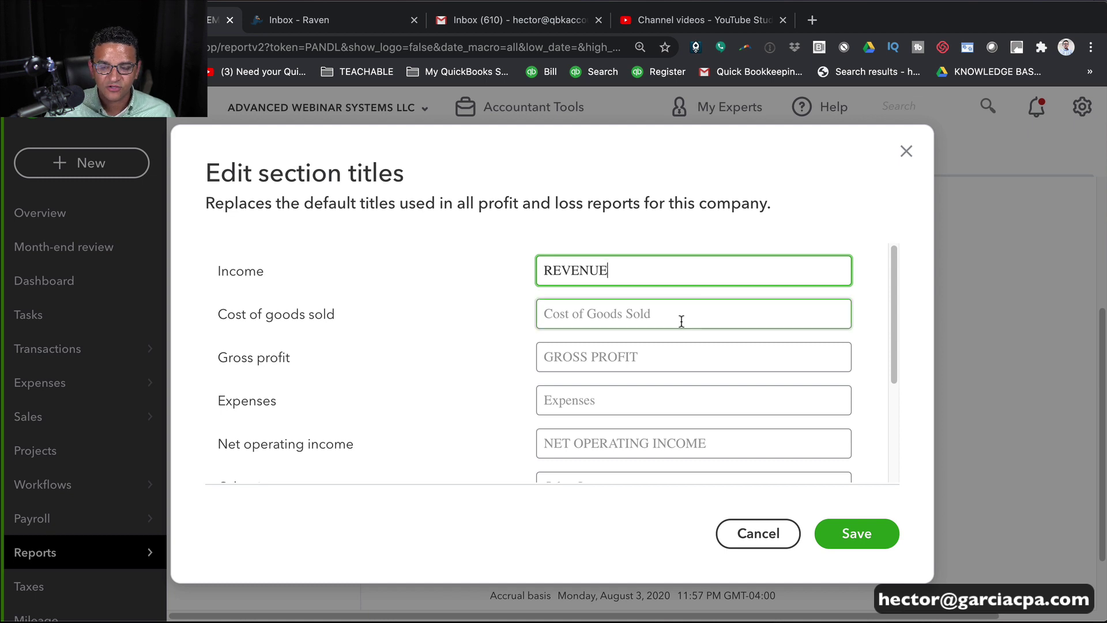
drag(681, 317, 472, 301)
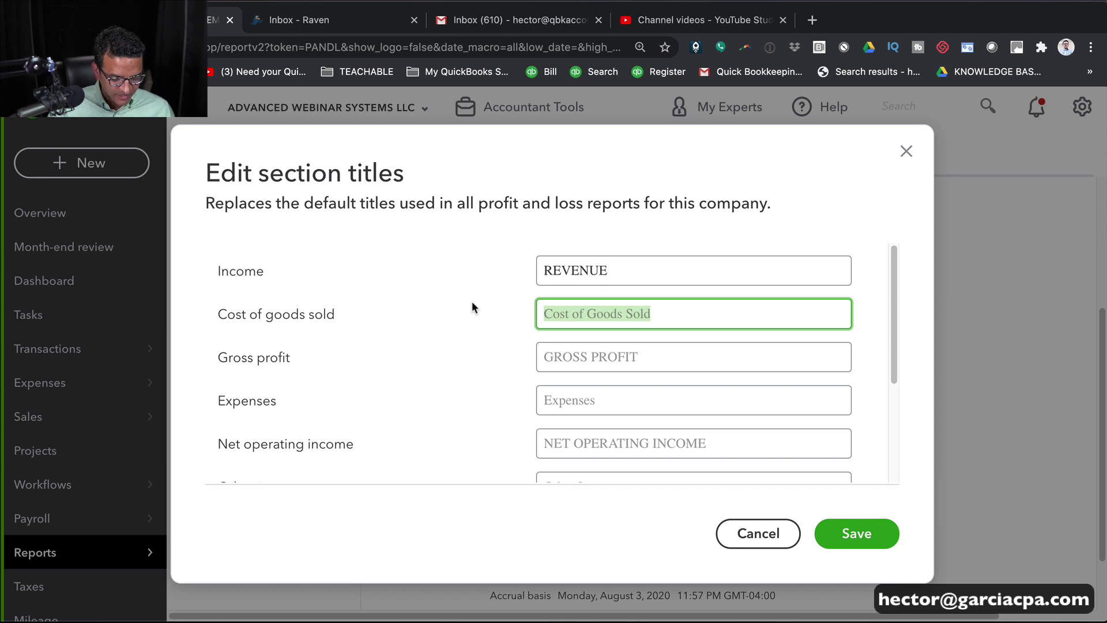
text(COST OF )
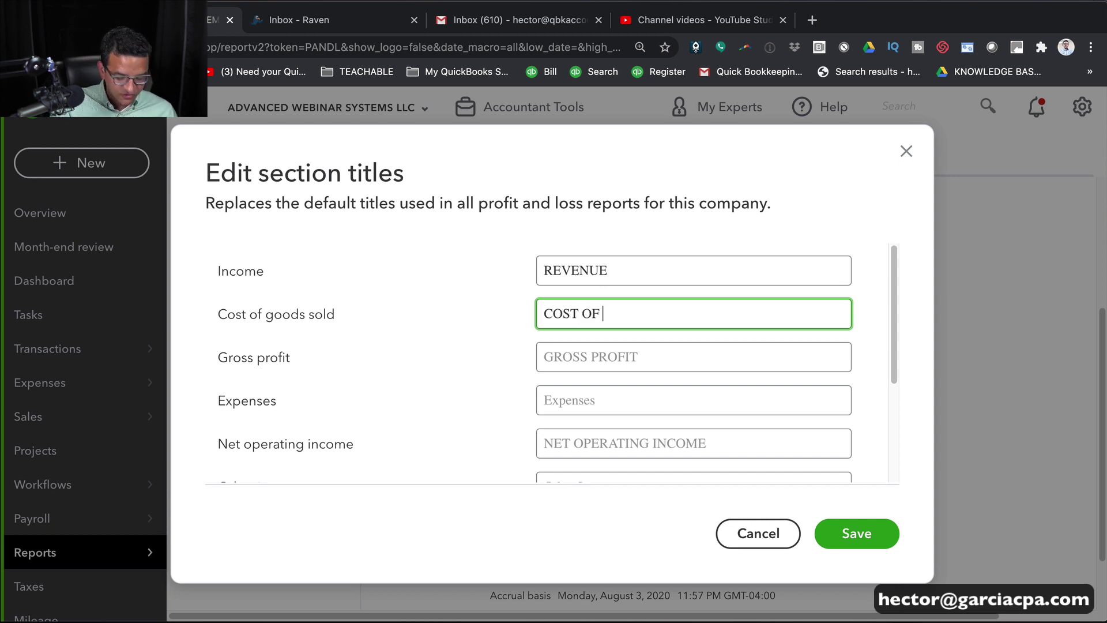
text(SALES)
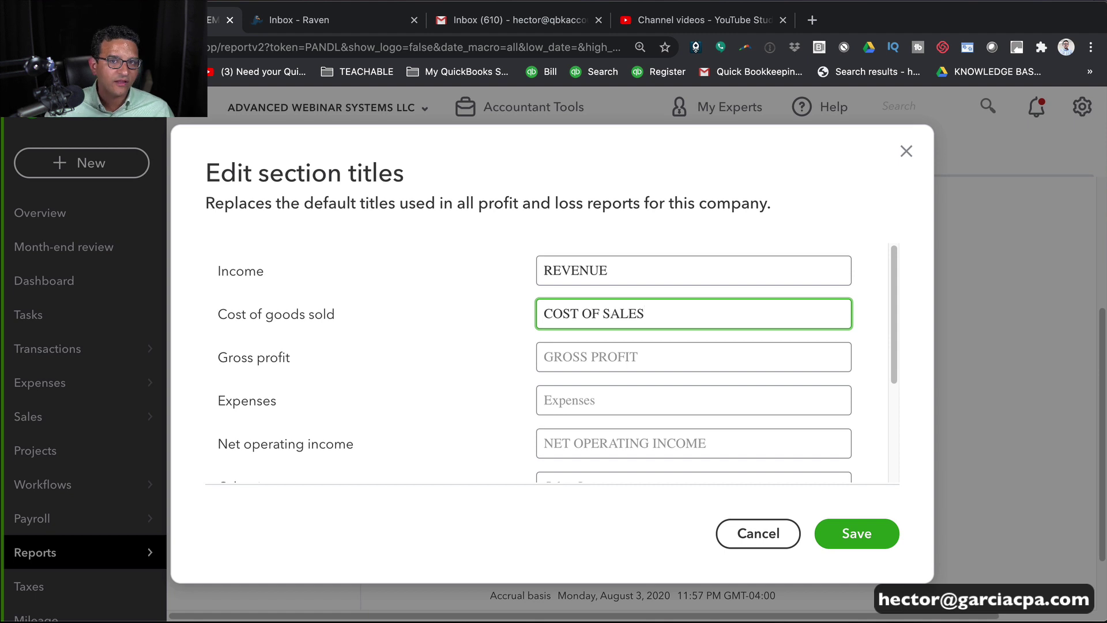
click(646, 355)
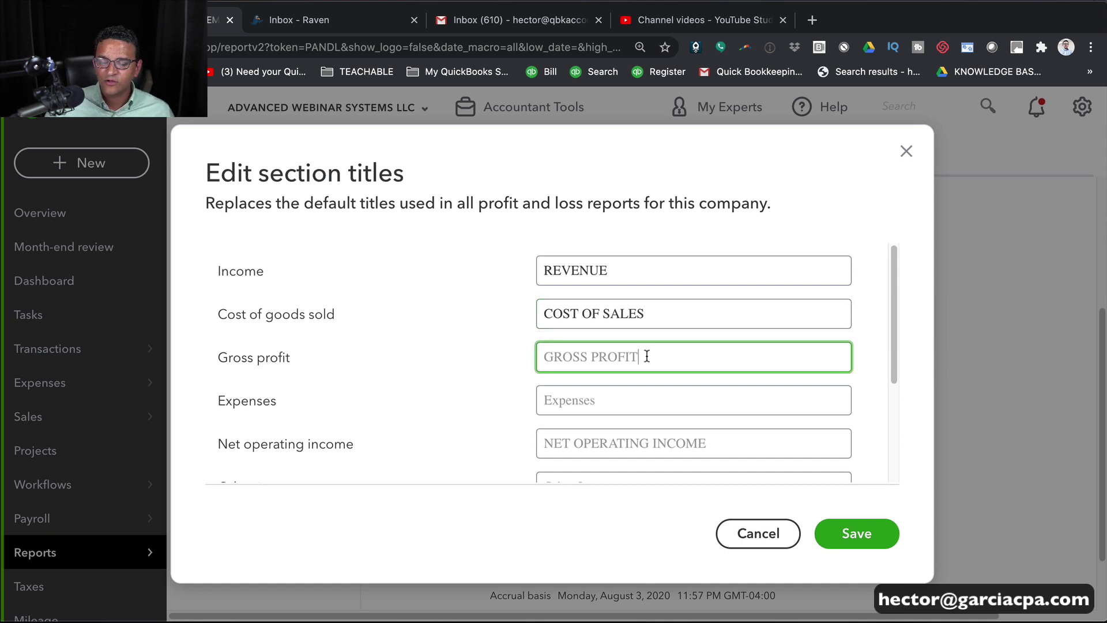
click(618, 399)
double_click(617, 400)
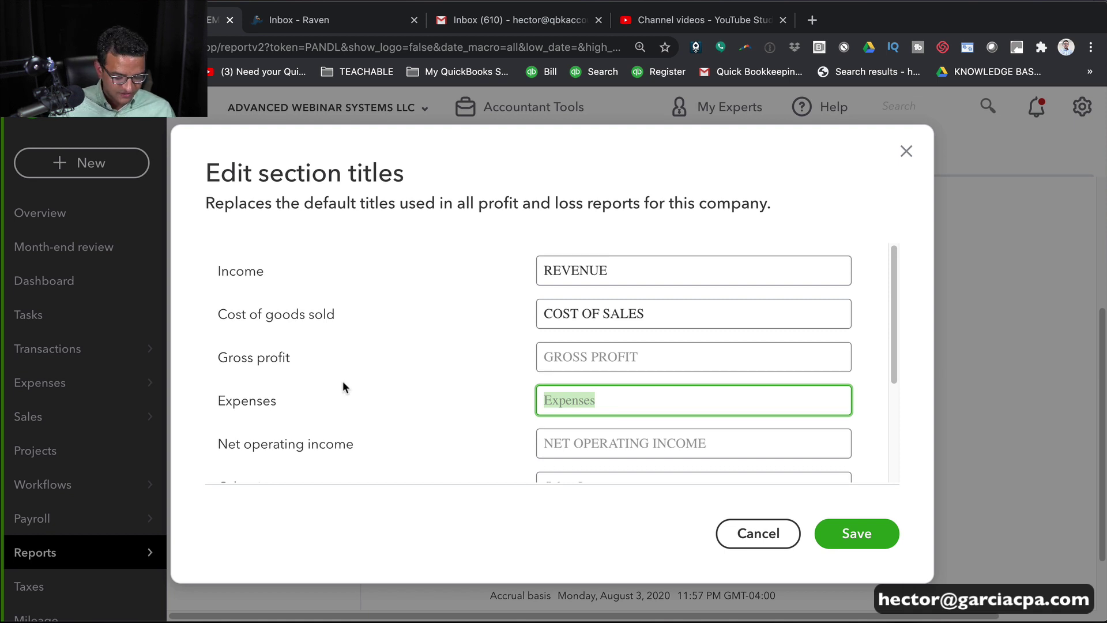
text(OPERAT)
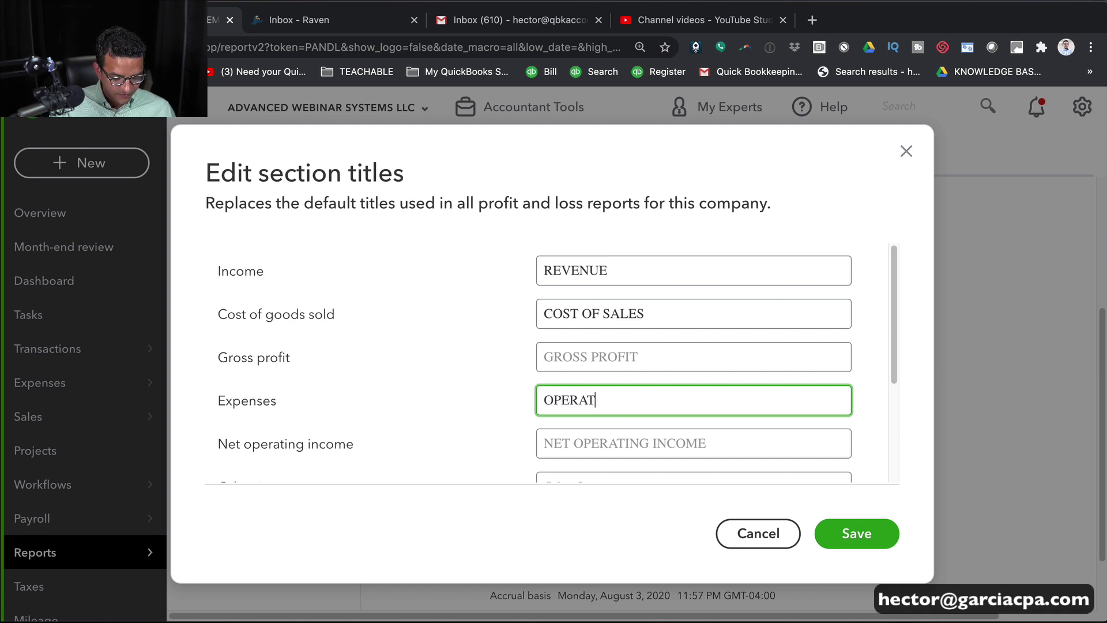
text(ING ECXPENSES)
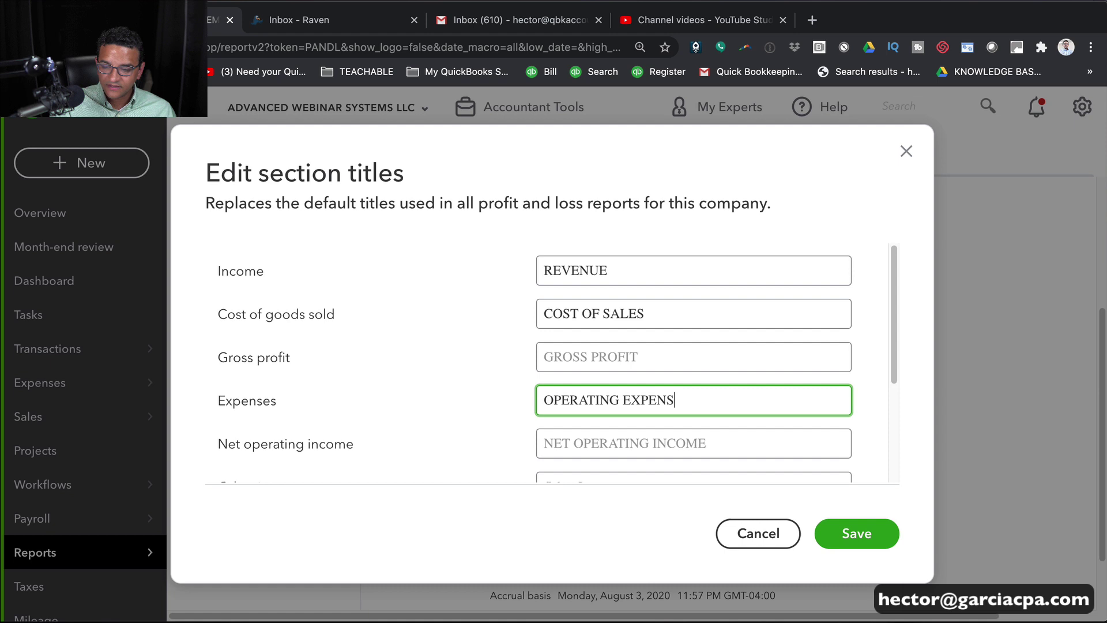
scroll(717, 412, down, 1)
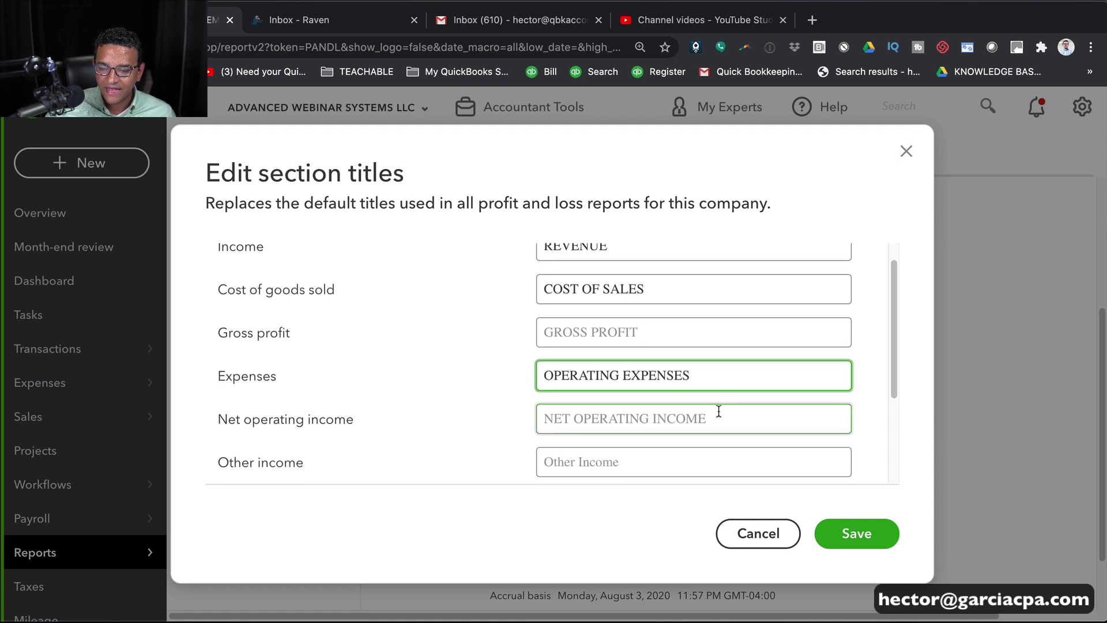
click(729, 408)
- Rename the Other Income title to NON-OPERATING INCOME and copy that text
scroll(730, 407, down, 1)
scroll(730, 408, down, 2)
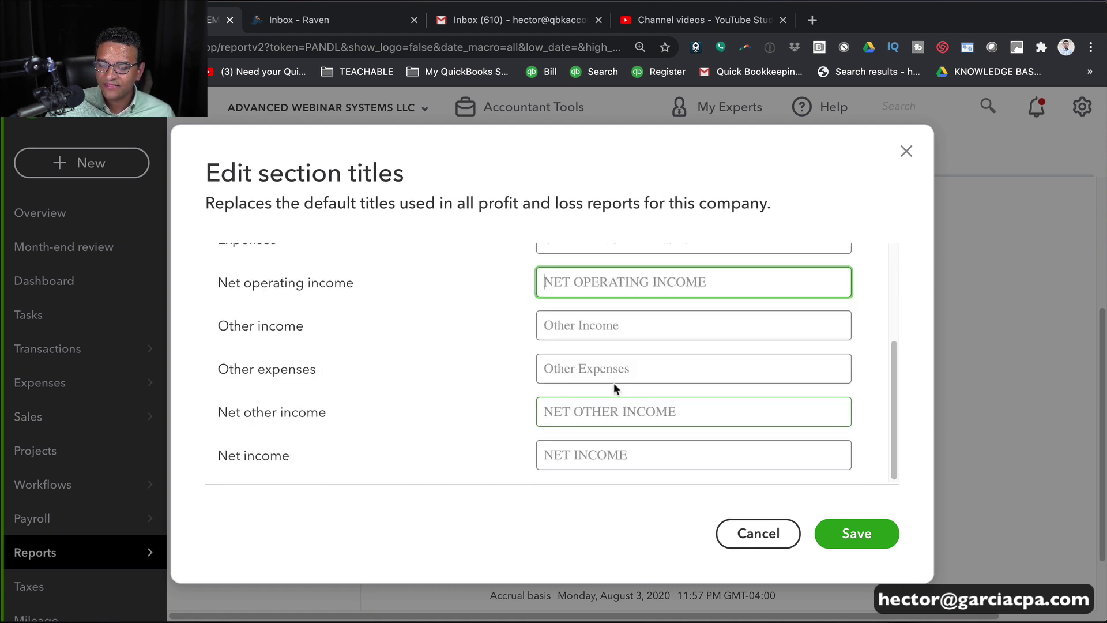
click(642, 323)
drag(623, 327, 437, 324)
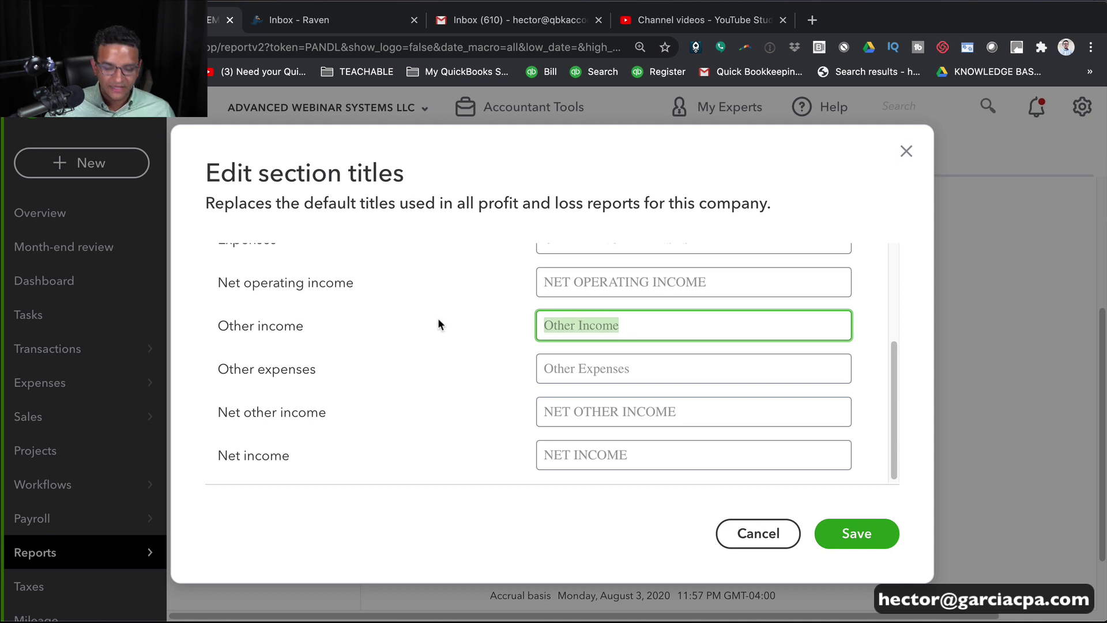
text(NON_)
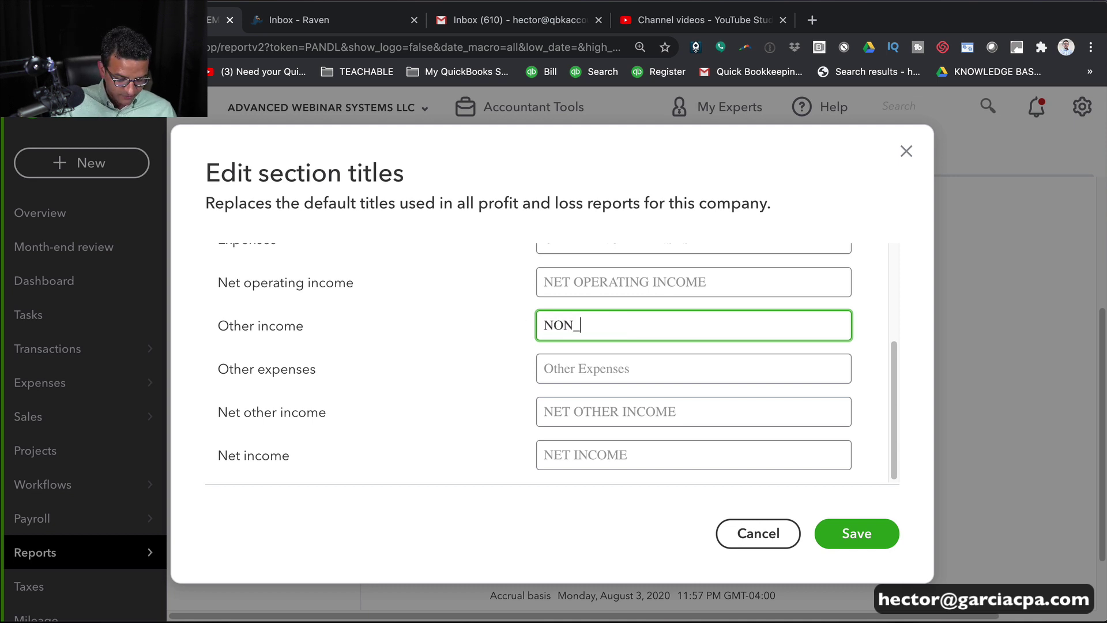
text(OPERATING I)
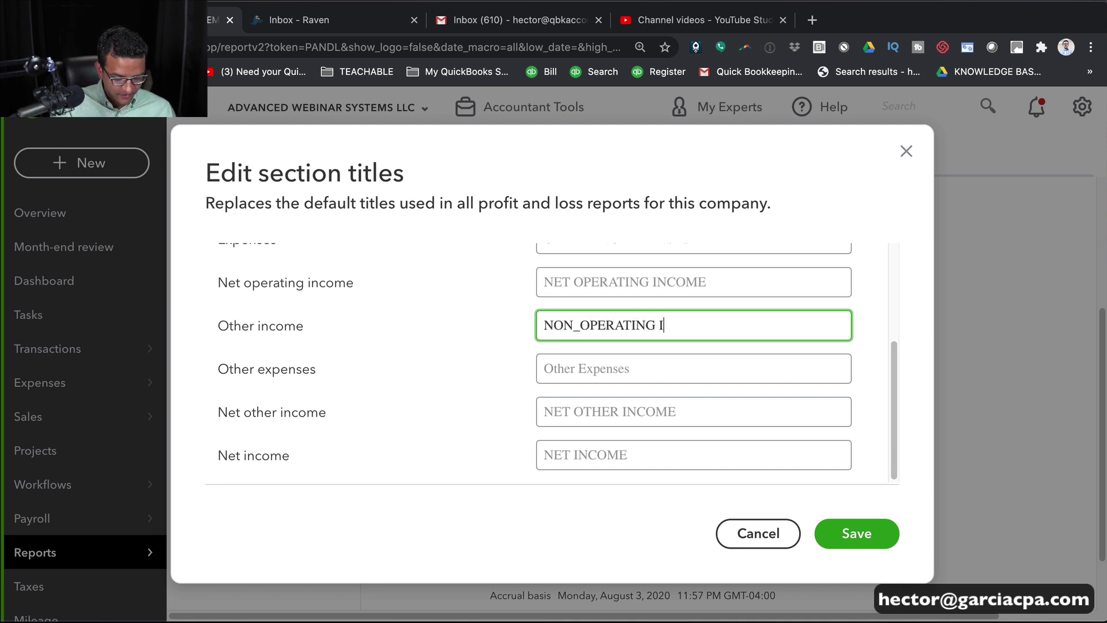
text(NCOME)
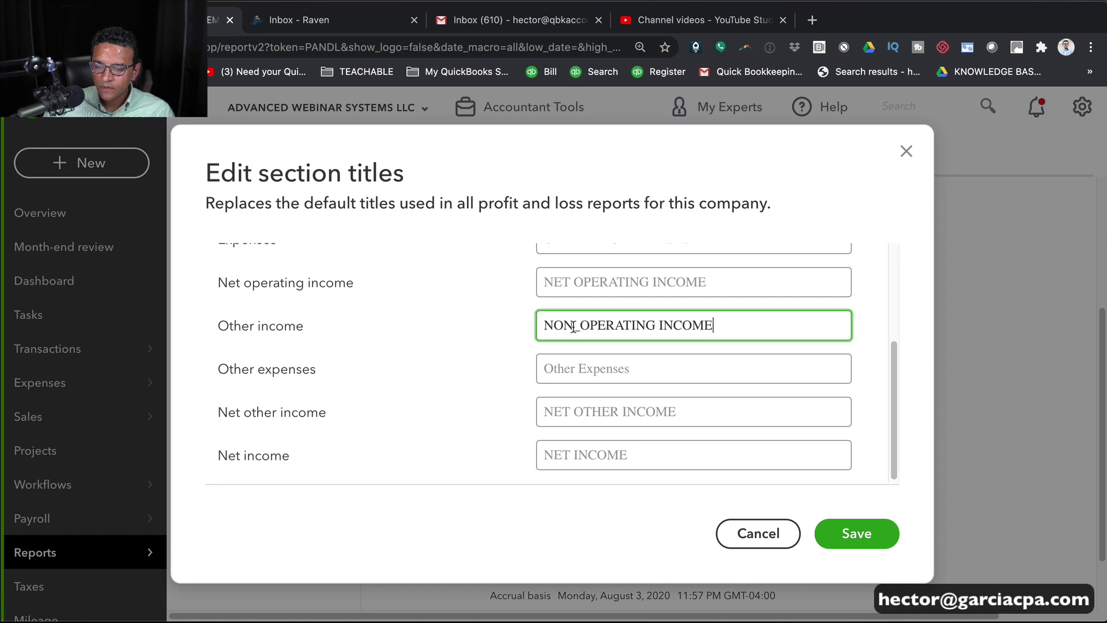
click(583, 326)
key(BackSpace)
text(-)
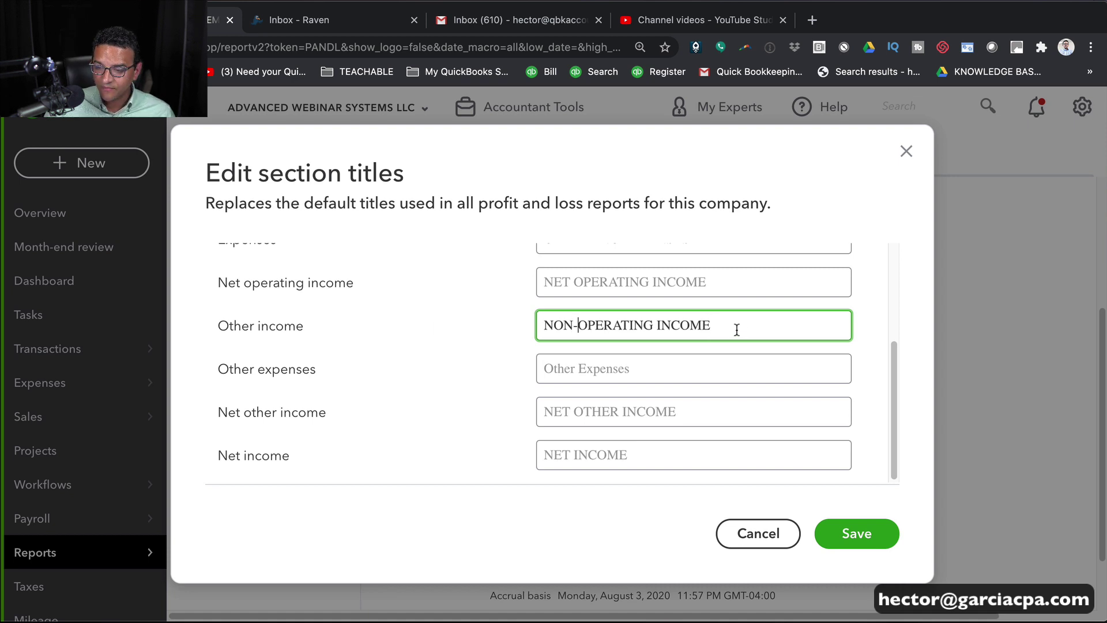
drag(734, 327, 462, 297)
key(super+c)
- Rename the Other Expenses title to NON-OPERATING EXPENSE
click(571, 366)
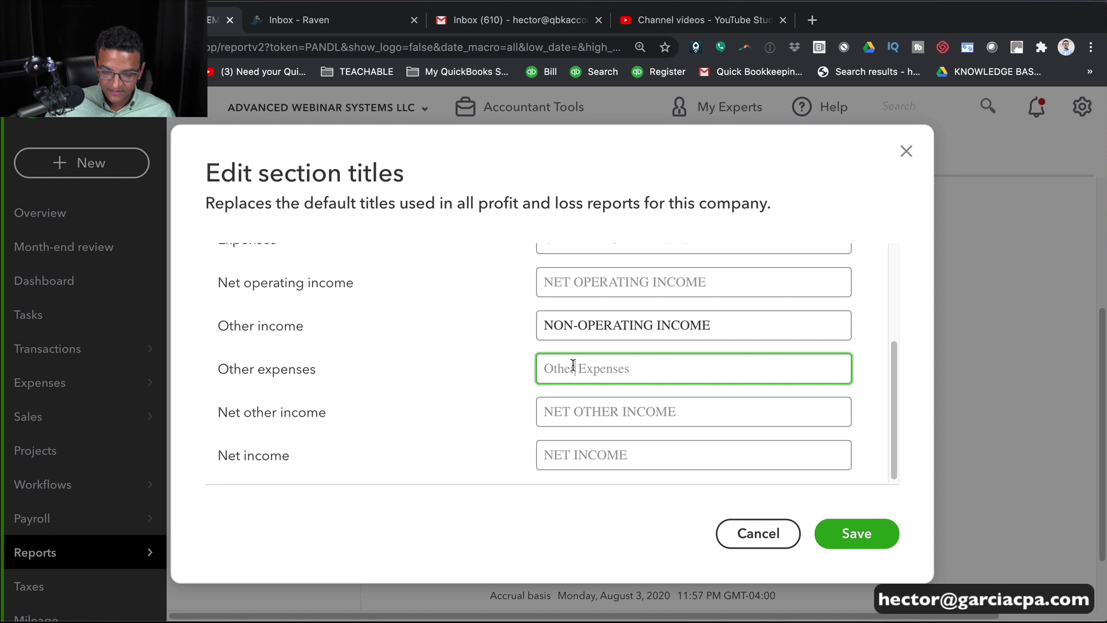
key(super+v)
drag(575, 369, 465, 358)
key(BackSpace)
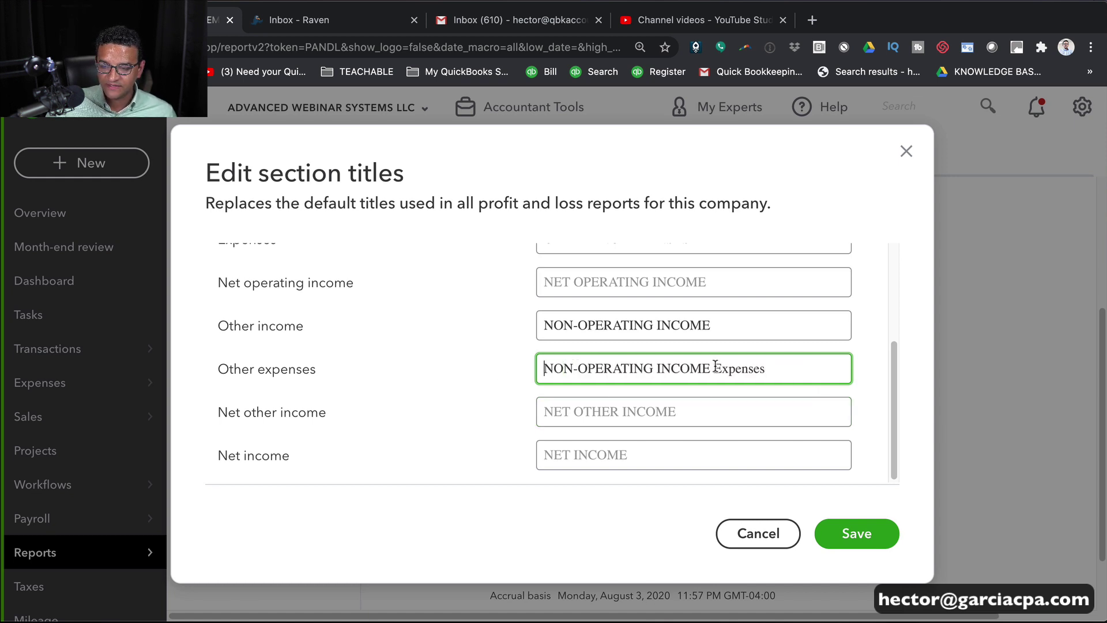
drag(715, 367, 834, 374)
key(BackSpace)
key(BackSpace)
key(BackSpace)
key(BackSpace)
key(BackSpace)
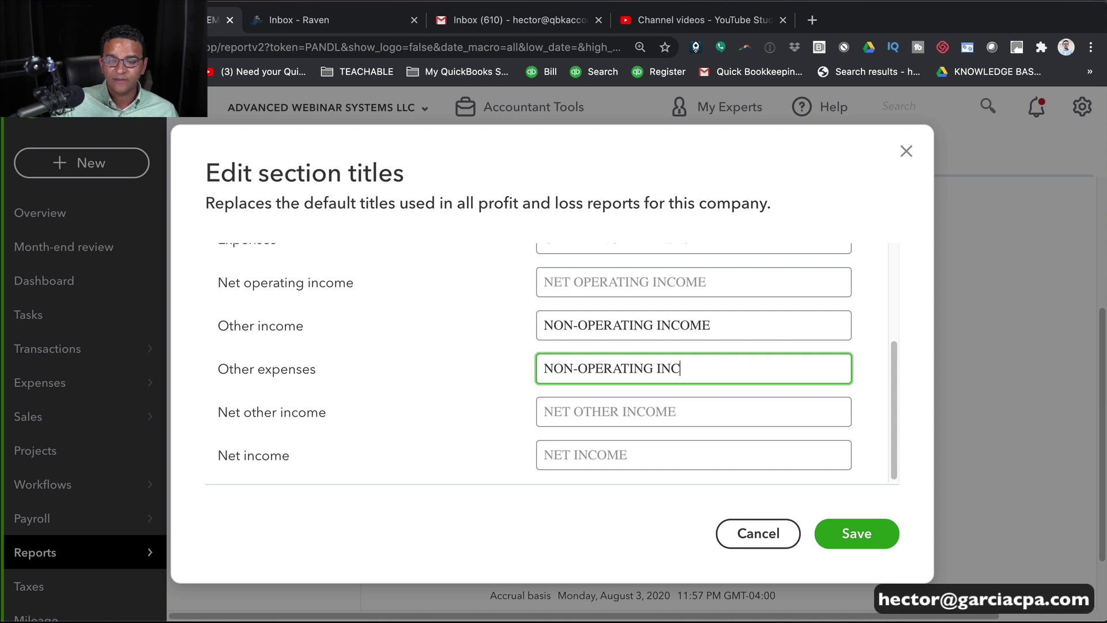
text(EXPENSE)
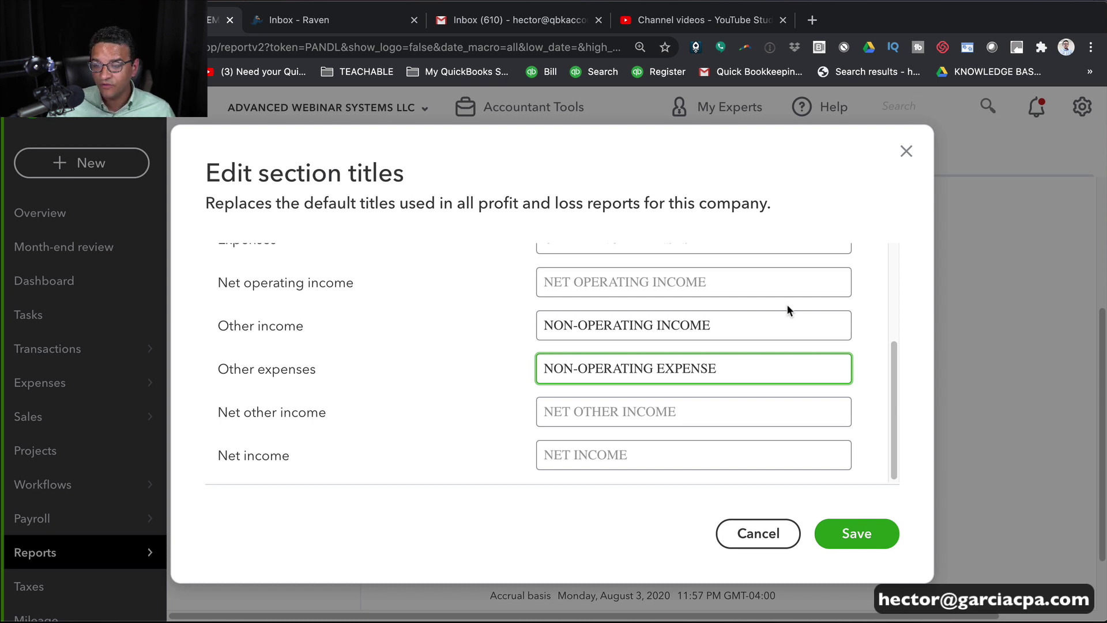
- Rename the Net other income title to NON-OPERATING NET INCOME
drag(620, 412, 496, 402)
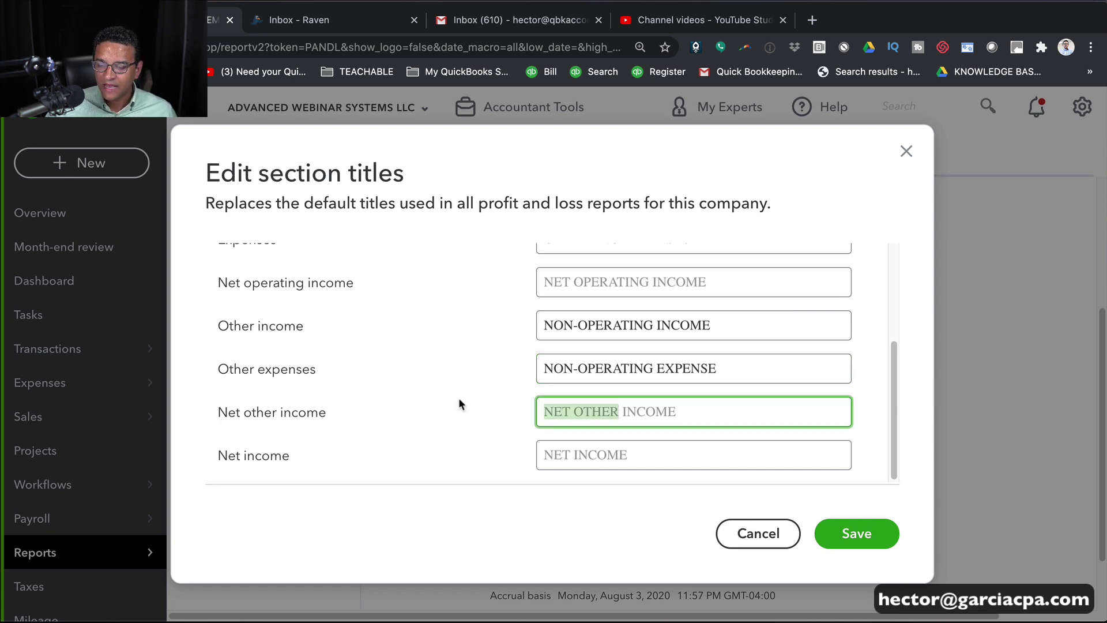
text(NON )
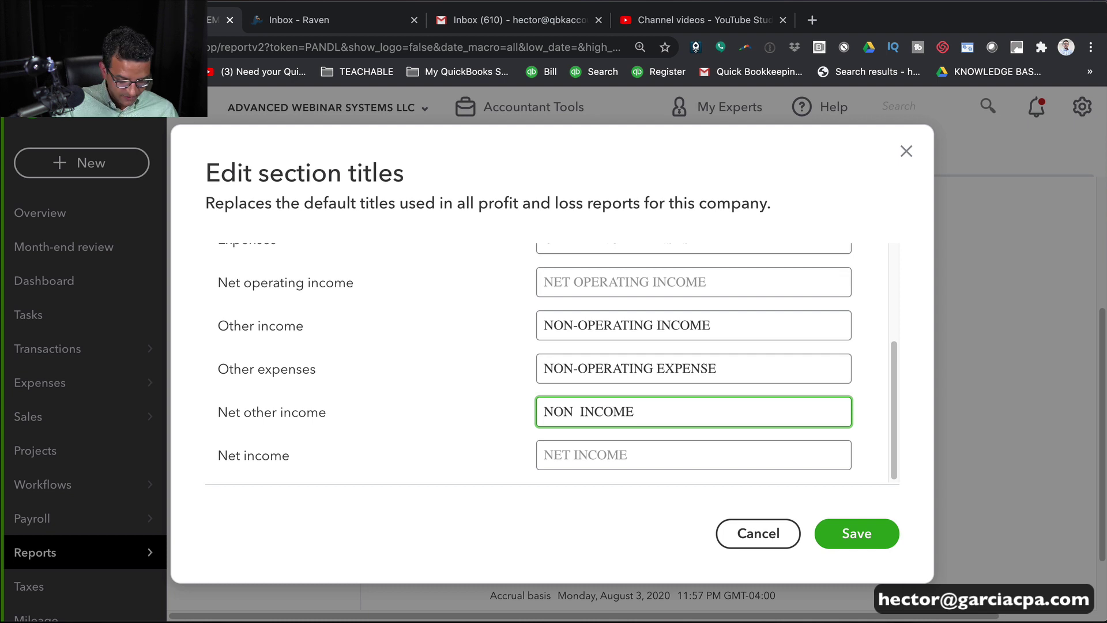
text(OPERATING)
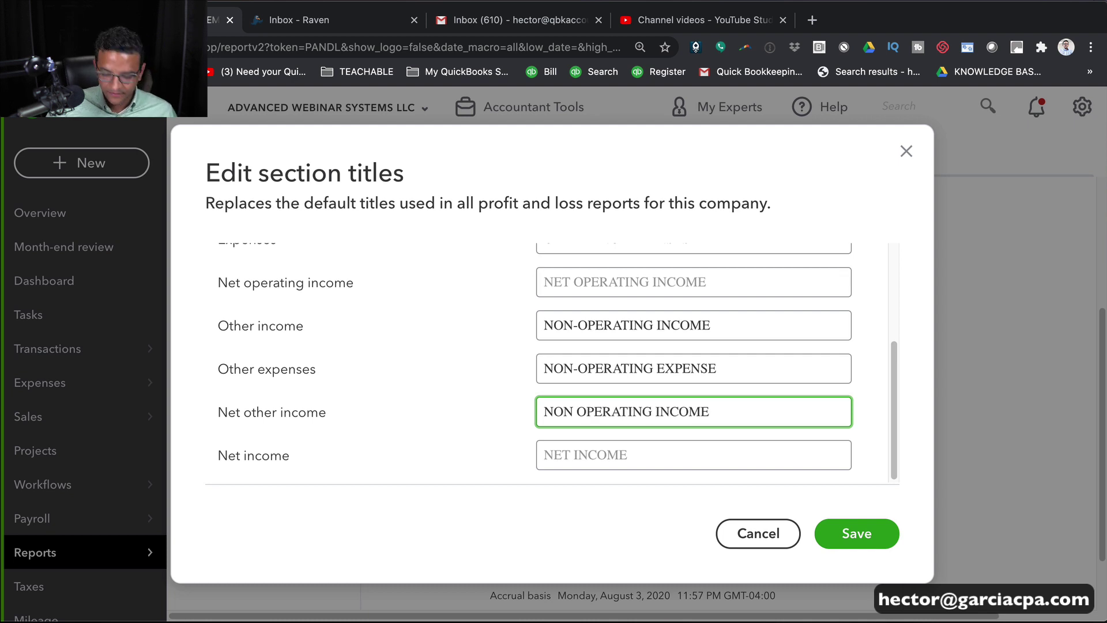
text( NETY)
key(BackSpace)
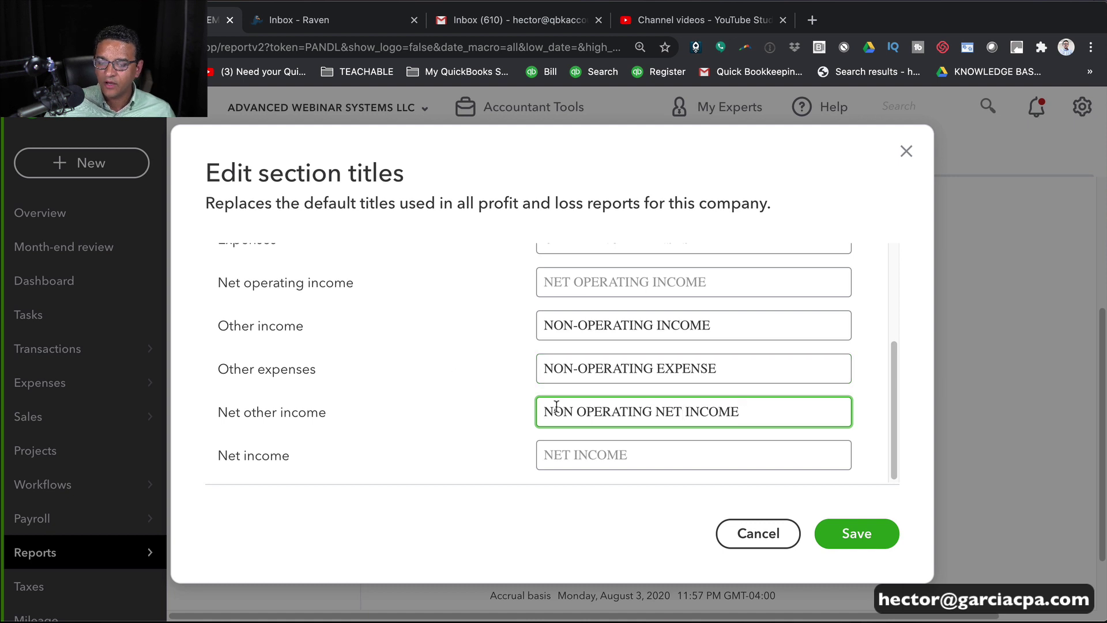
click(578, 411)
key(BackSpace)
text(-)
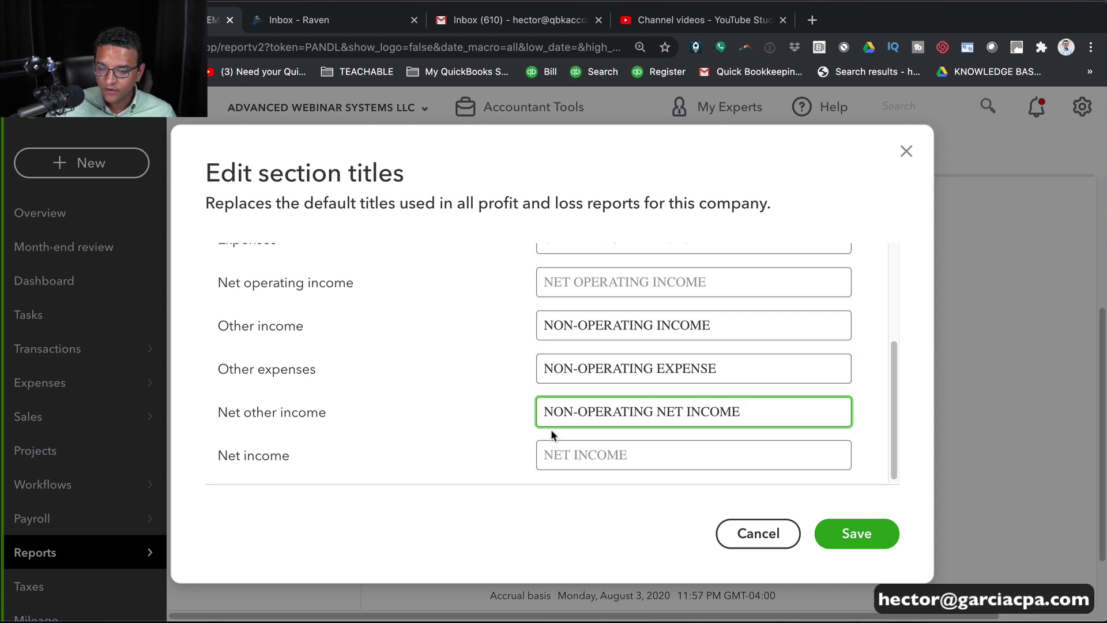
- Enter NET NET NET as the Net income title
key(Tab)
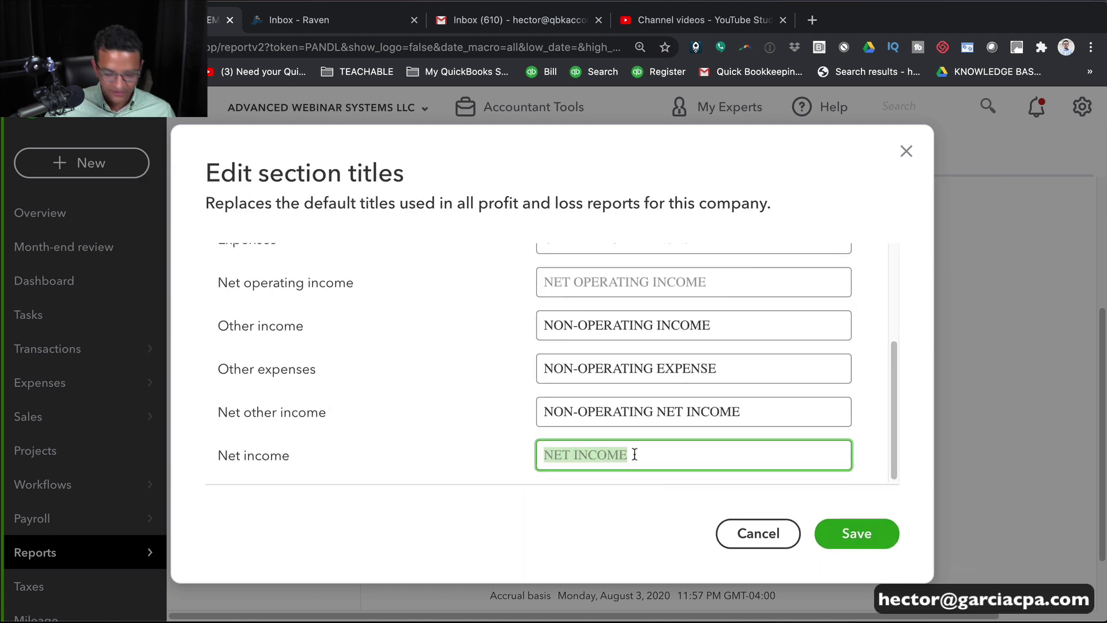
text(NET NET )
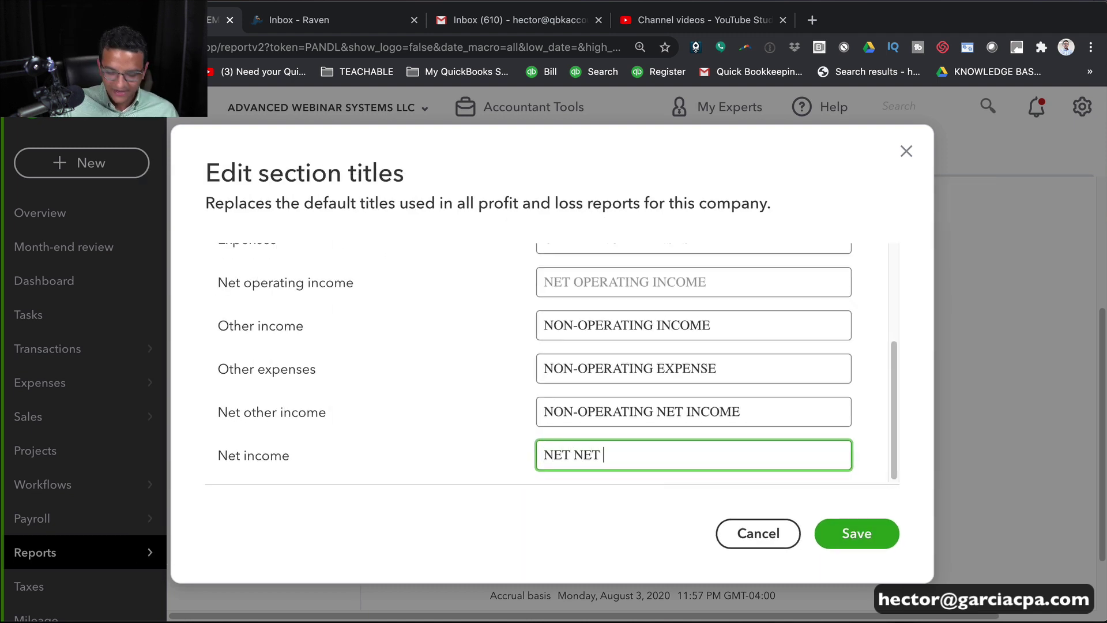
text(BN)
key(BackSpace)
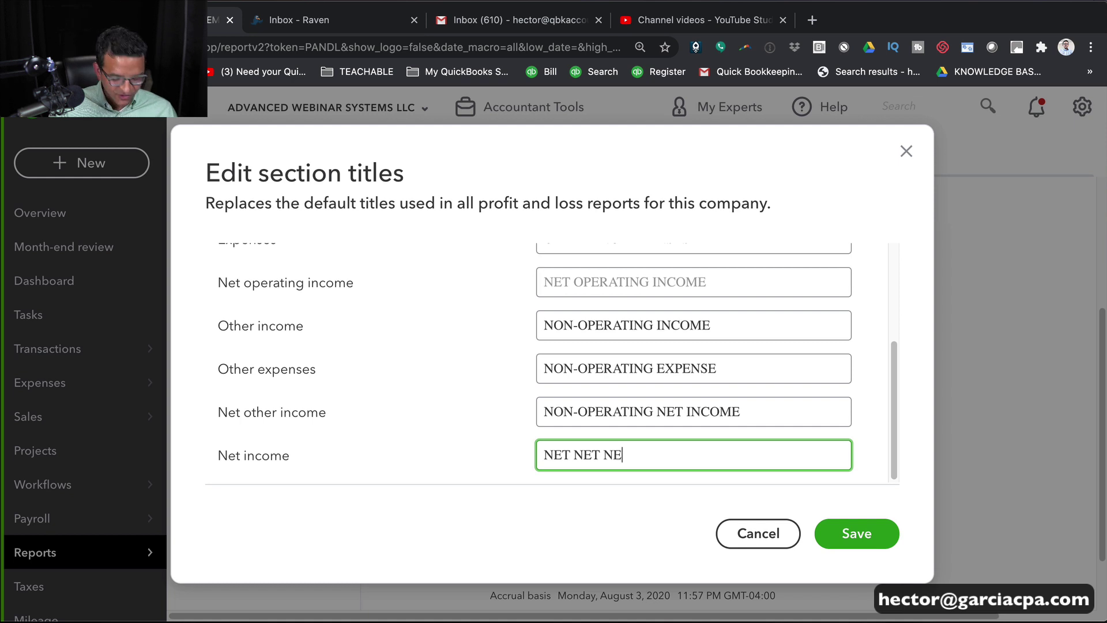
text(T)
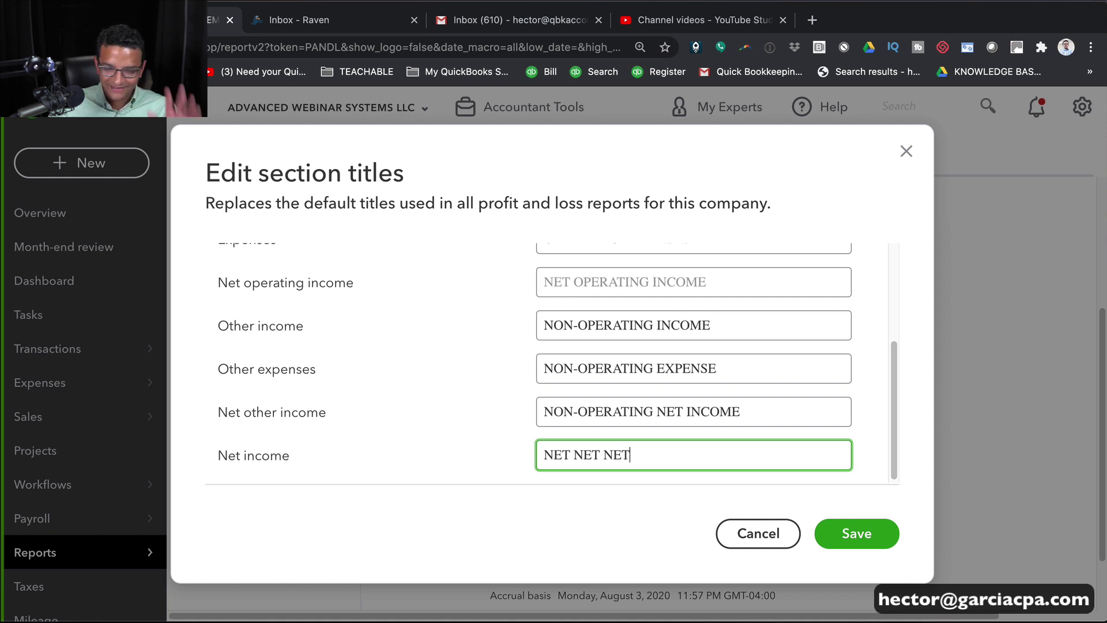
- Save the edited section titles and rerun the Profit and Loss report
click(878, 546)
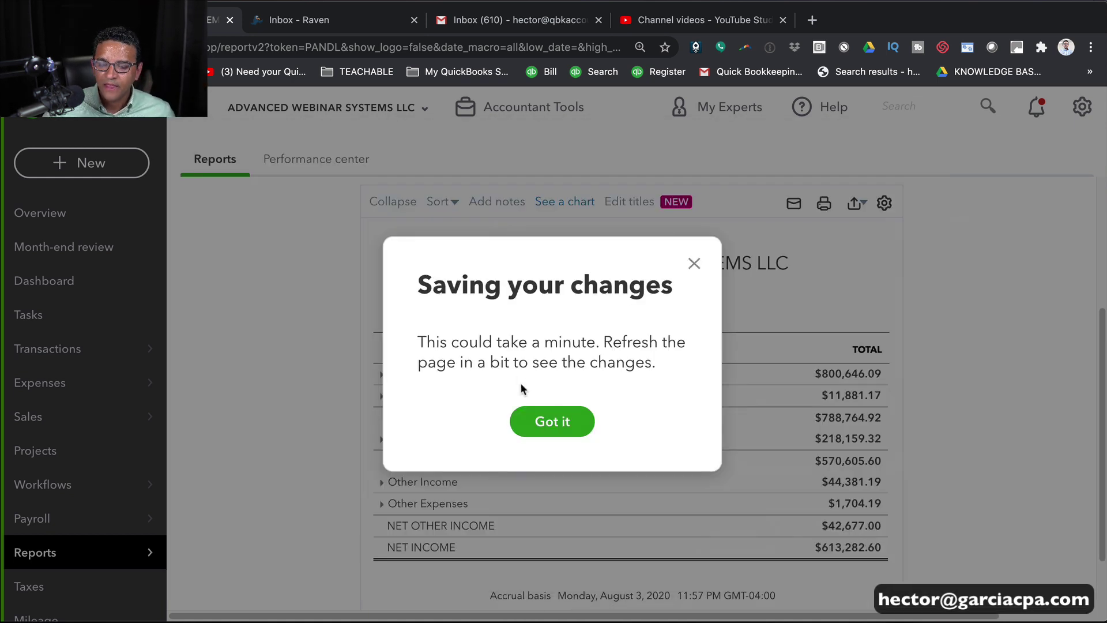
click(552, 421)
scroll(706, 286, up, 2)
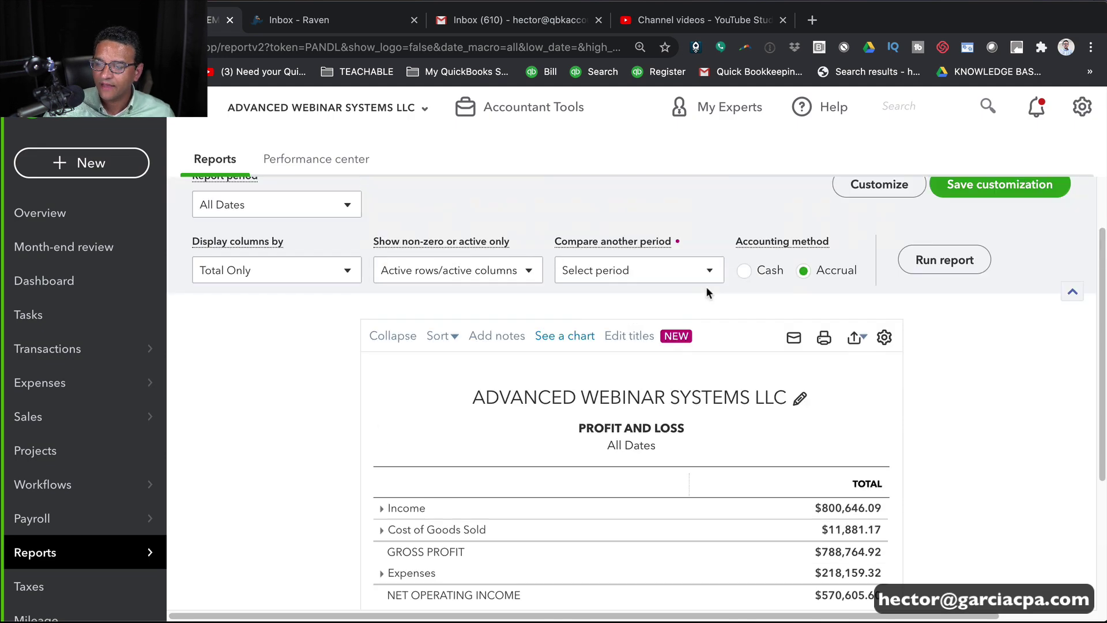
click(950, 254)
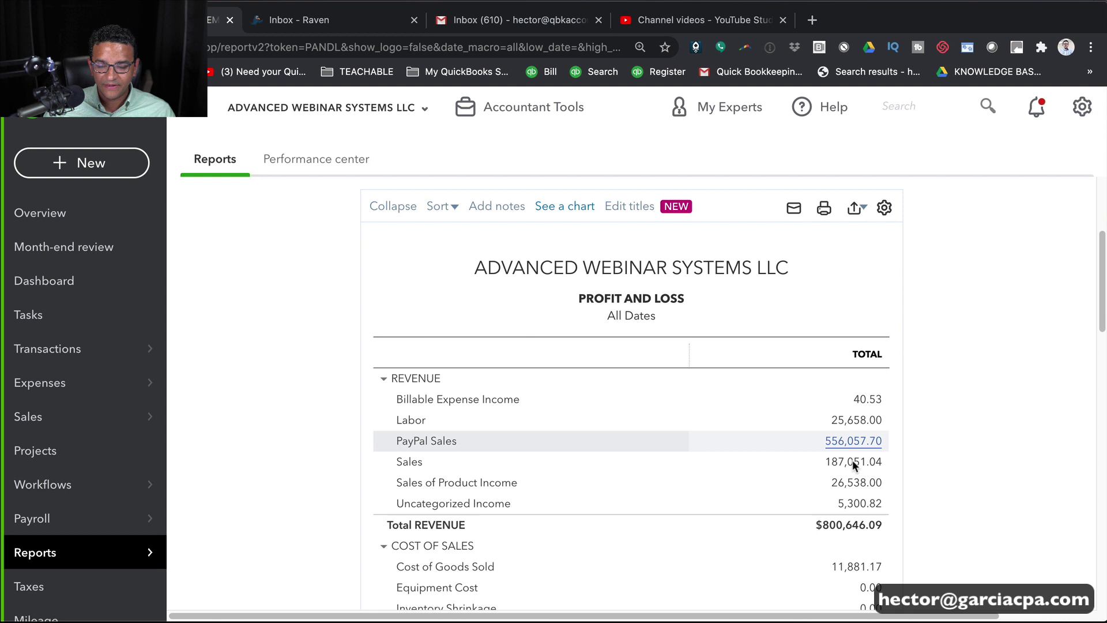
- Collapse REVENUE, COST OF SALES, OPERATING EXPENSES and both NON-OPERATING sections to totals
click(383, 379)
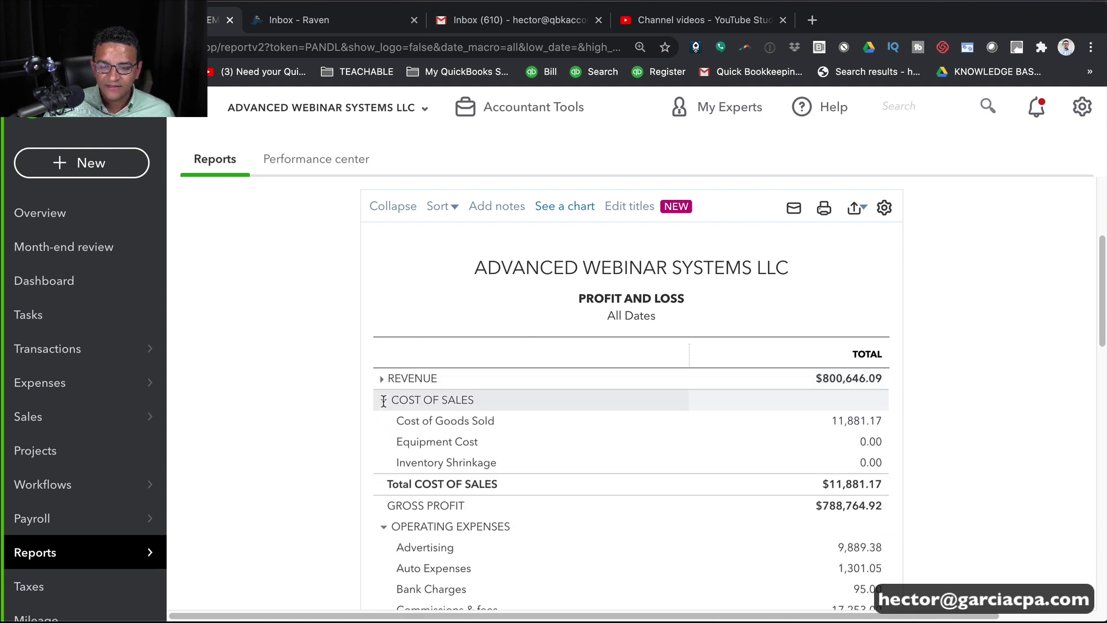
click(382, 400)
click(382, 442)
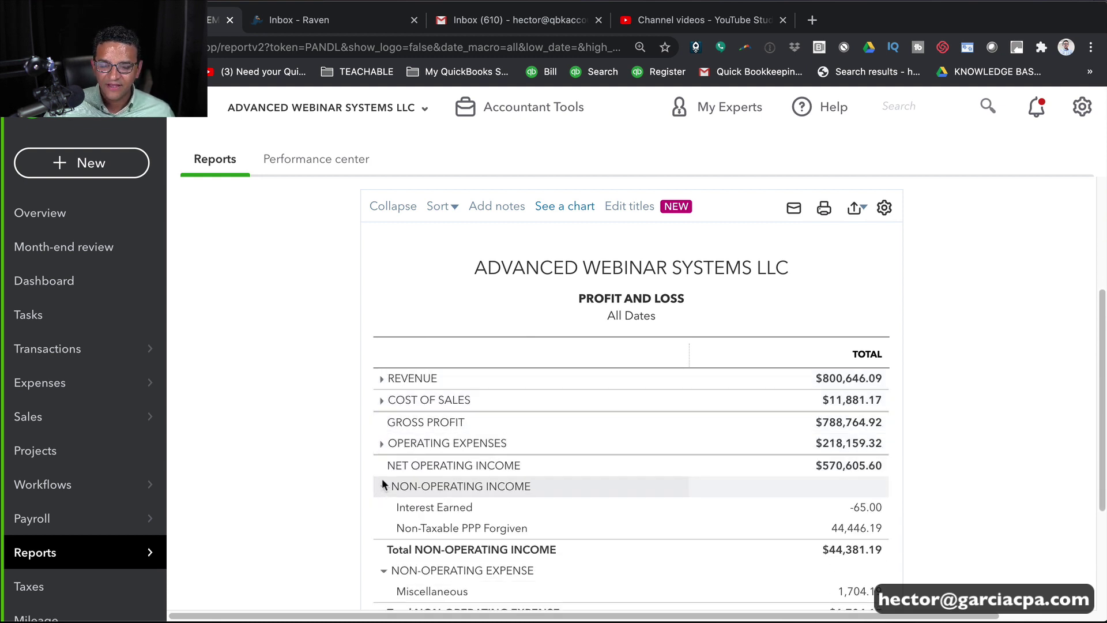
click(381, 486)
click(381, 507)
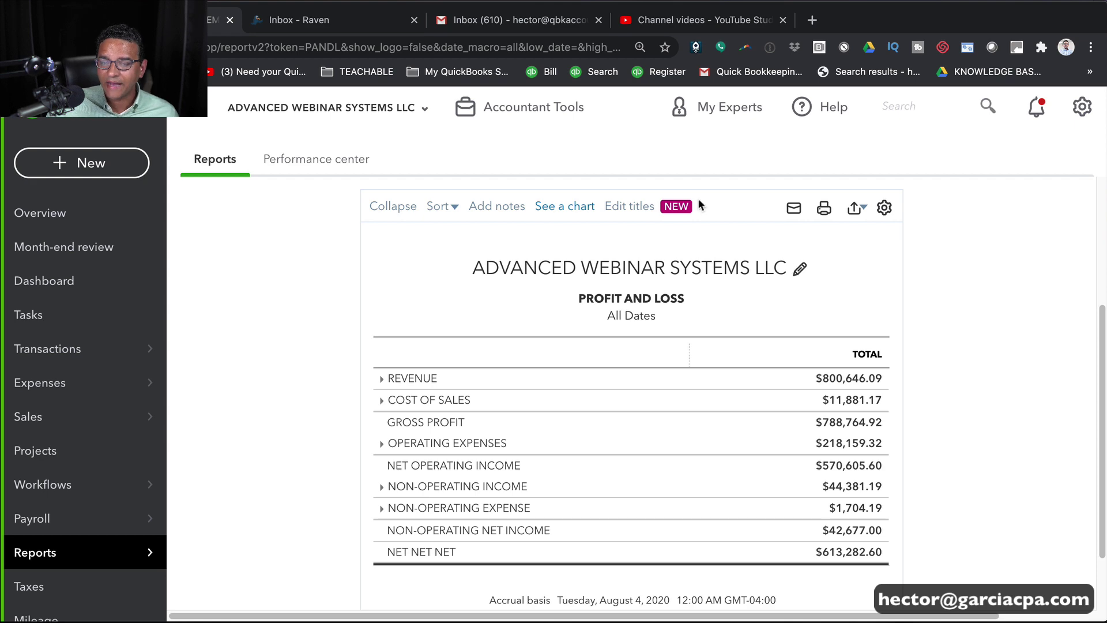
- In Edit titles, restore Income, Cost of Goods Sold and Expenses as section titles
click(627, 207)
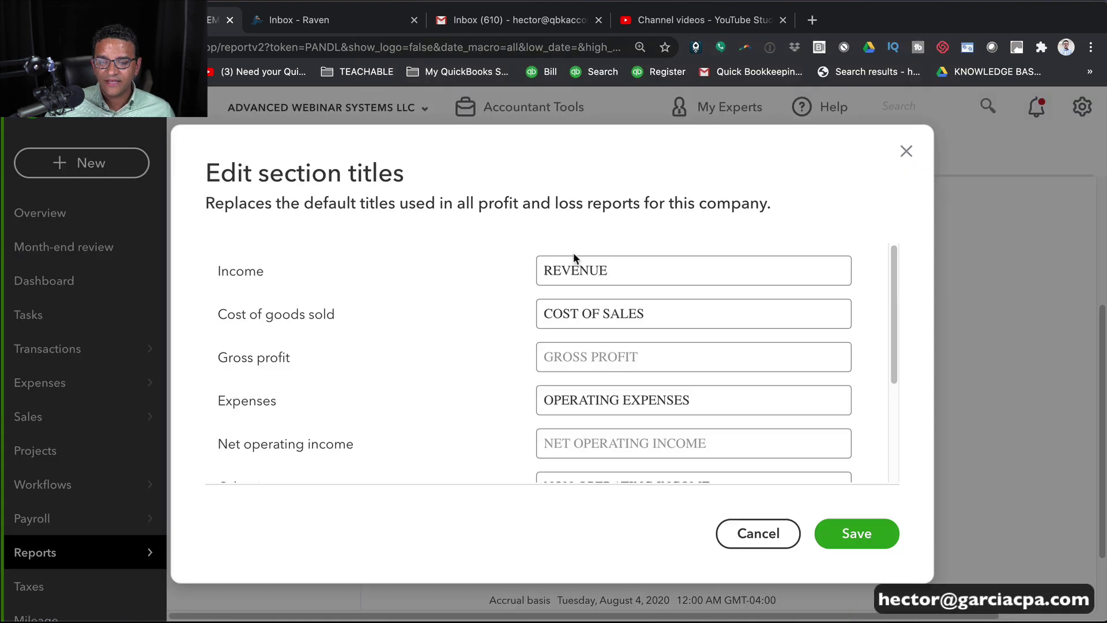
drag(631, 264, 479, 271)
key(BackSpace)
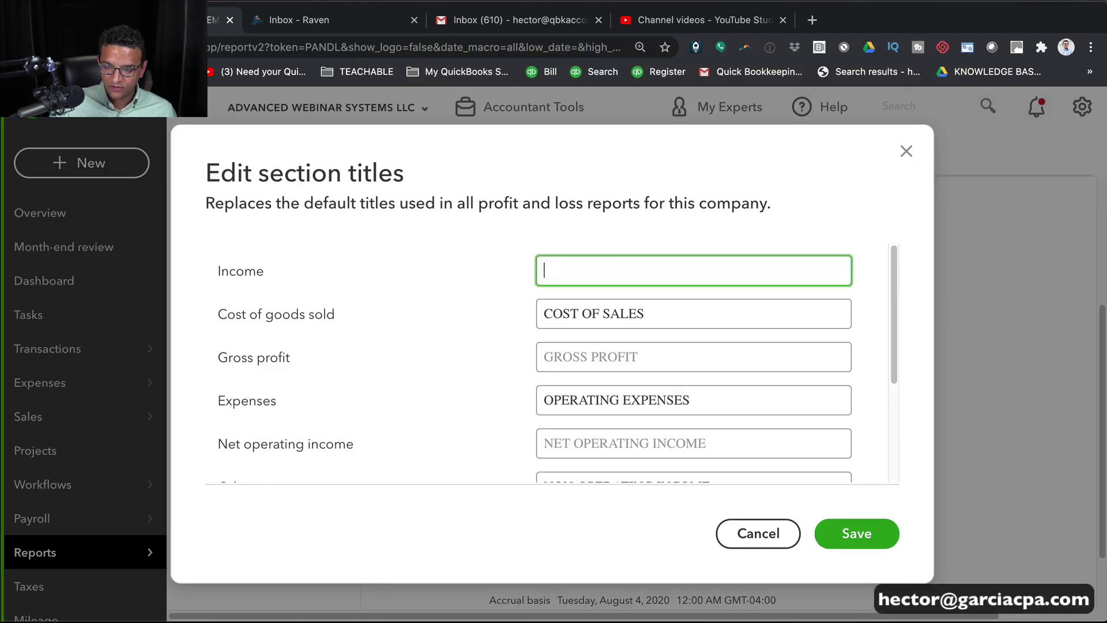
text(Income)
key(Tab)
key(BackSpace)
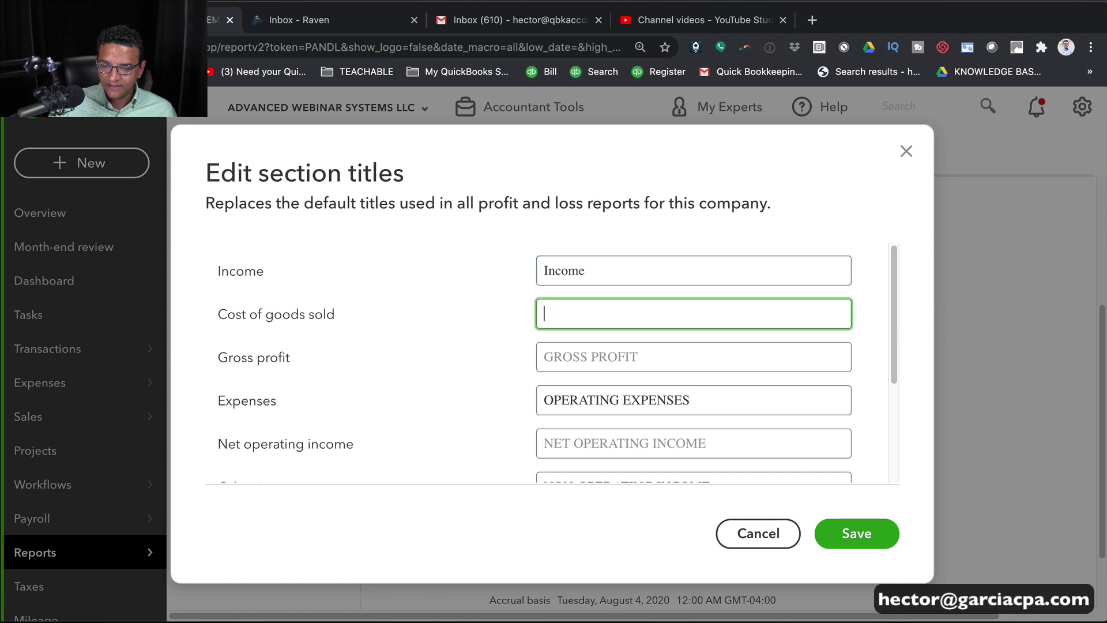
text(Cost of Goods Sold)
key(Tab)
click(717, 397)
key(super+a)
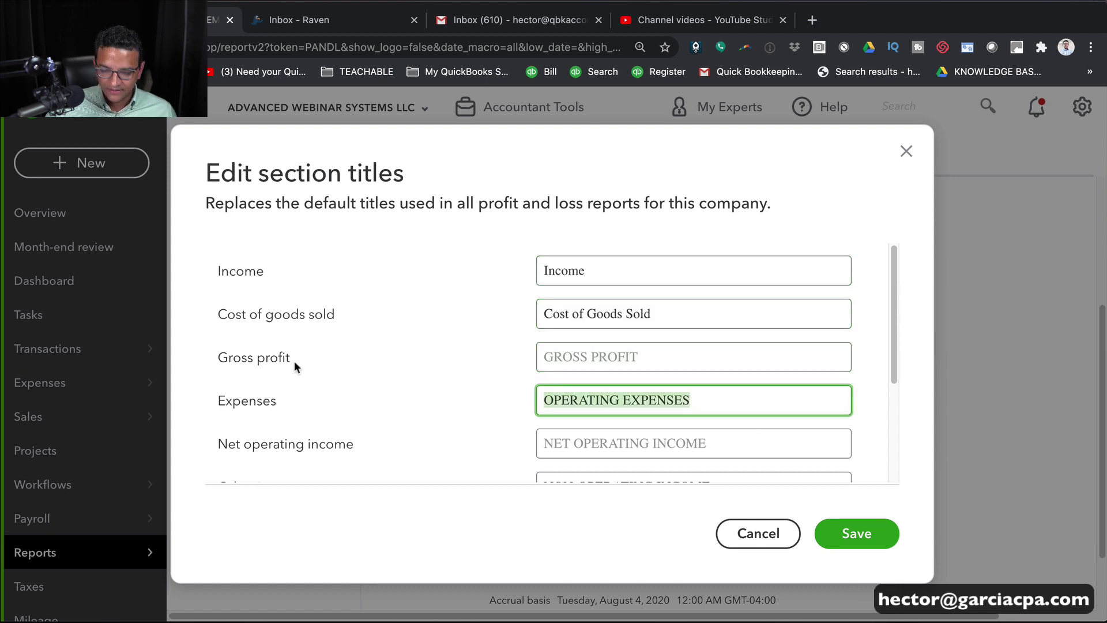
text(Expenses)
key(Tab)
scroll(603, 385, down, 3)
- Restore the Other Income and Other Expenses section titles
click(687, 360)
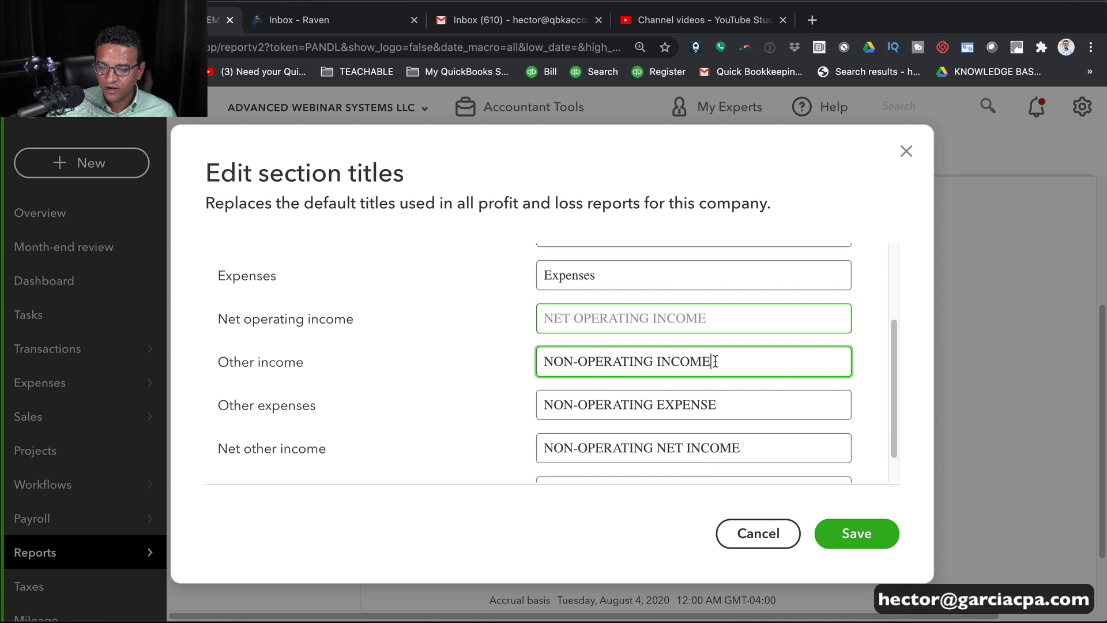
key(super+a)
key(BackSpace)
text(Other Income)
key(Tab)
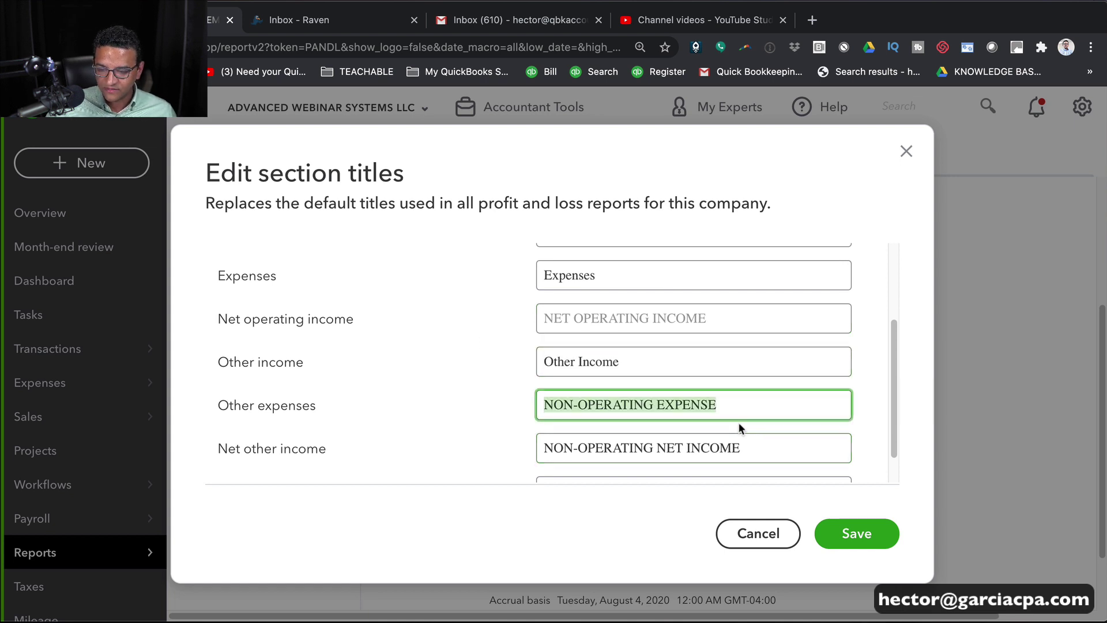
key(BackSpace)
text(Other Expenses)
key(Tab)
- Set NET OPERATING INCOME and NET OTHER INCOME titles and clear the NET NET NET title
click(721, 314)
key(super+a)
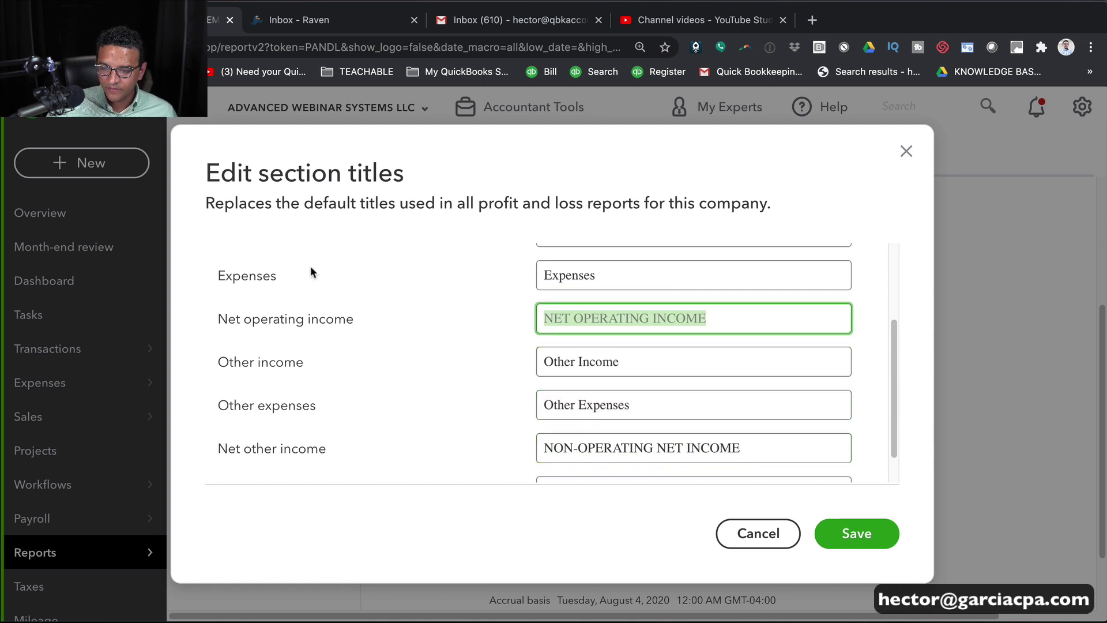
key(BackSpace)
text(NET OPERATING INCOME)
key(Tab)
click(714, 454)
key(super+a)
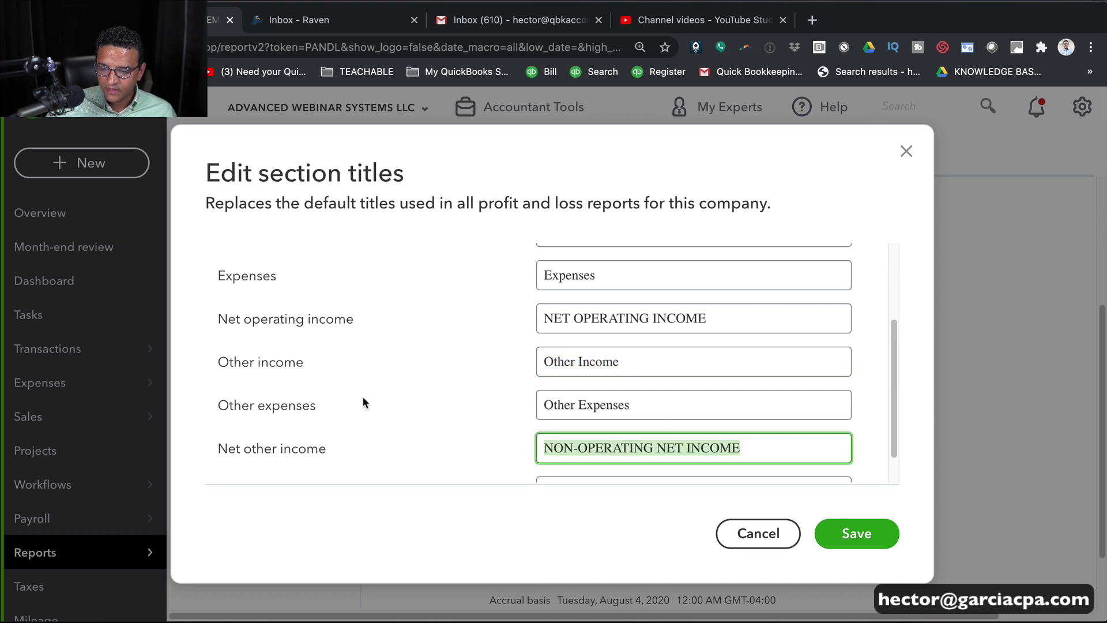
key(BackSpace)
text(NET OTHER INCOME)
key(Tab)
scroll(529, 427, down, 1)
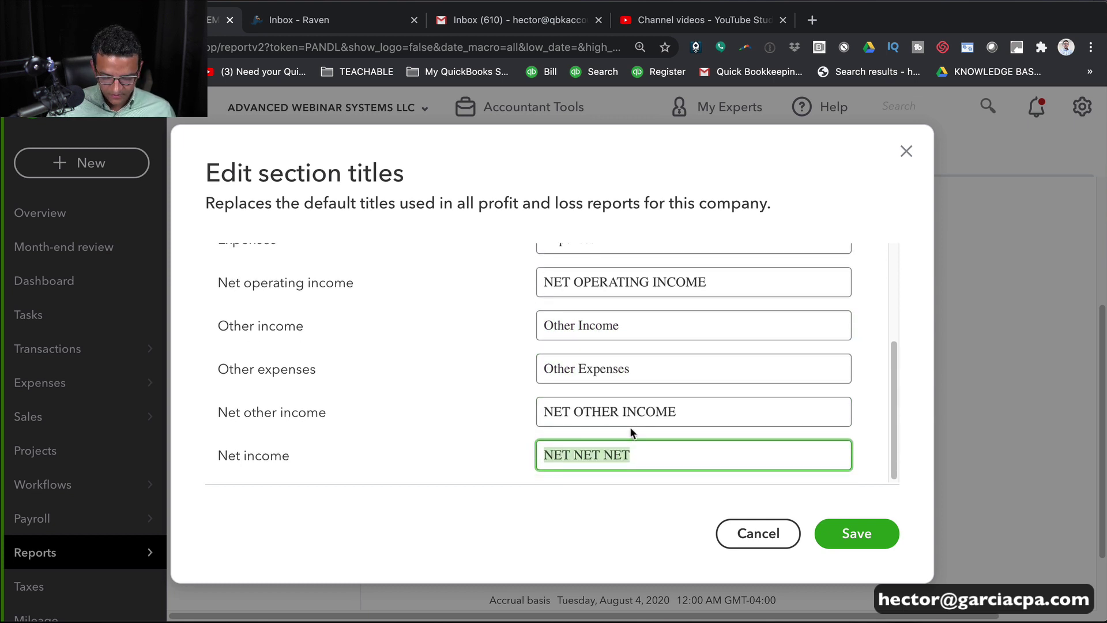
key(BackSpace)
key(Tab)
scroll(599, 365, up, 5)
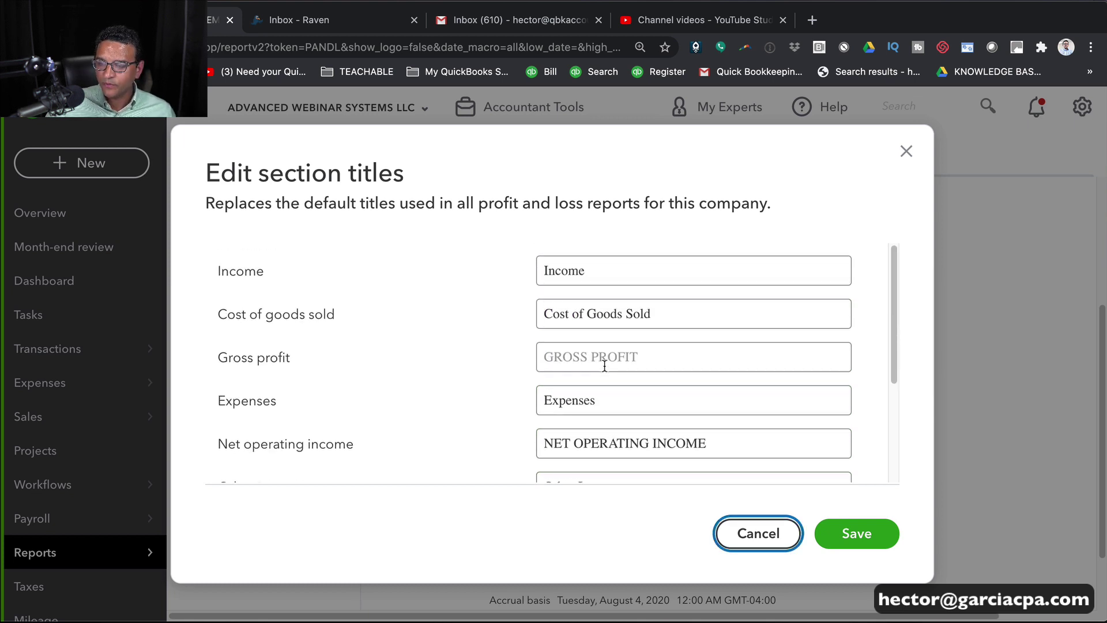
- Save the default titles and rerun Profit and Loss, checking the Income and Cost of Goods Sold headings
click(879, 539)
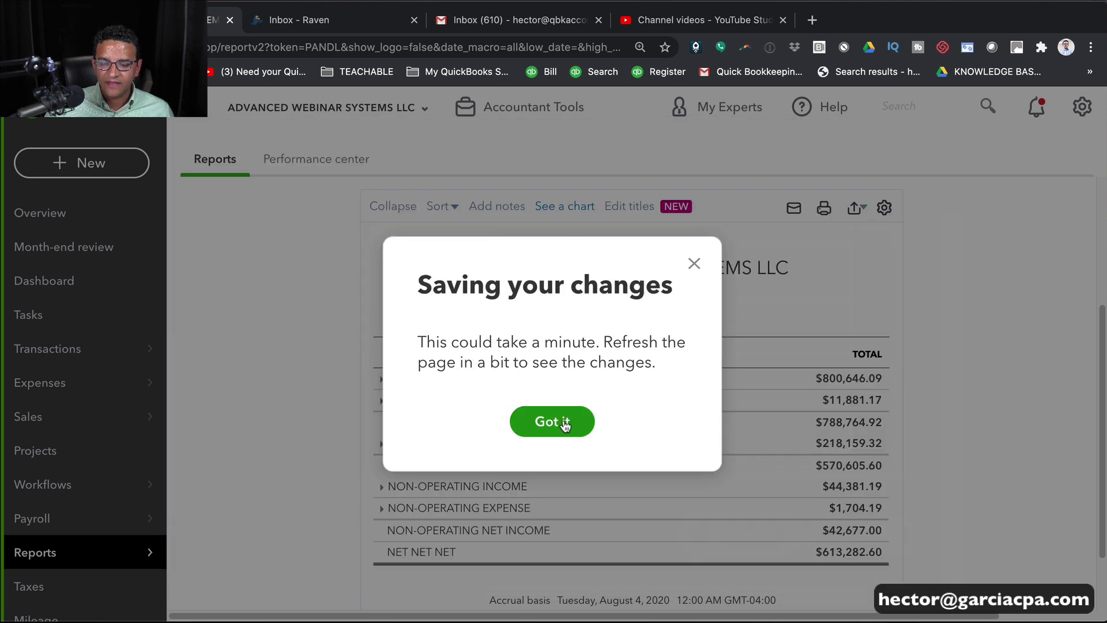
click(565, 425)
click(919, 342)
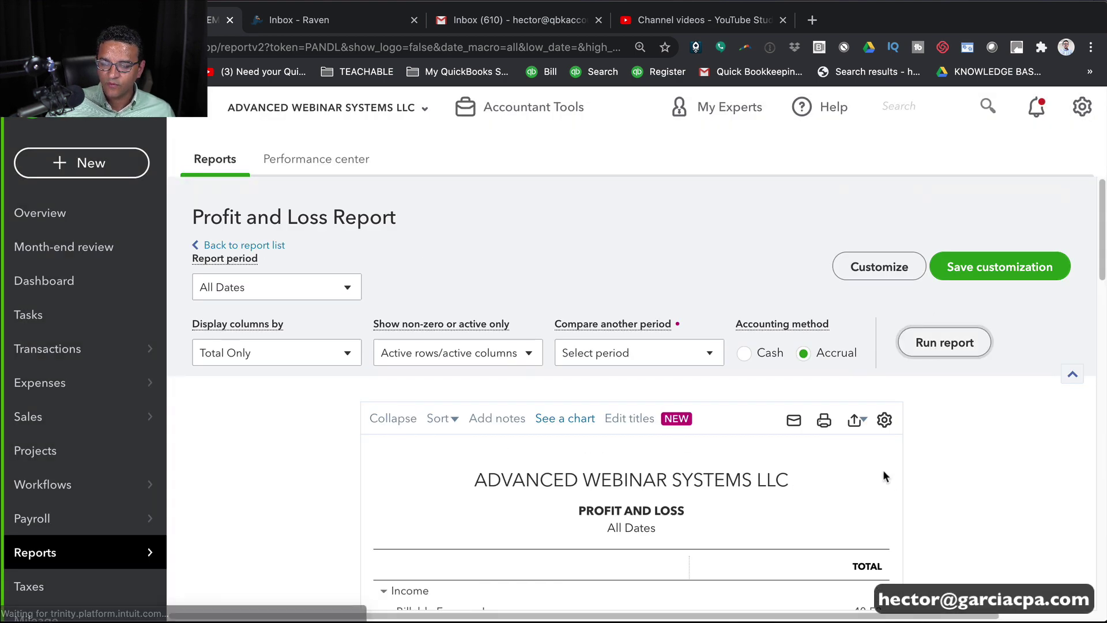
scroll(1025, 501, down, 2)
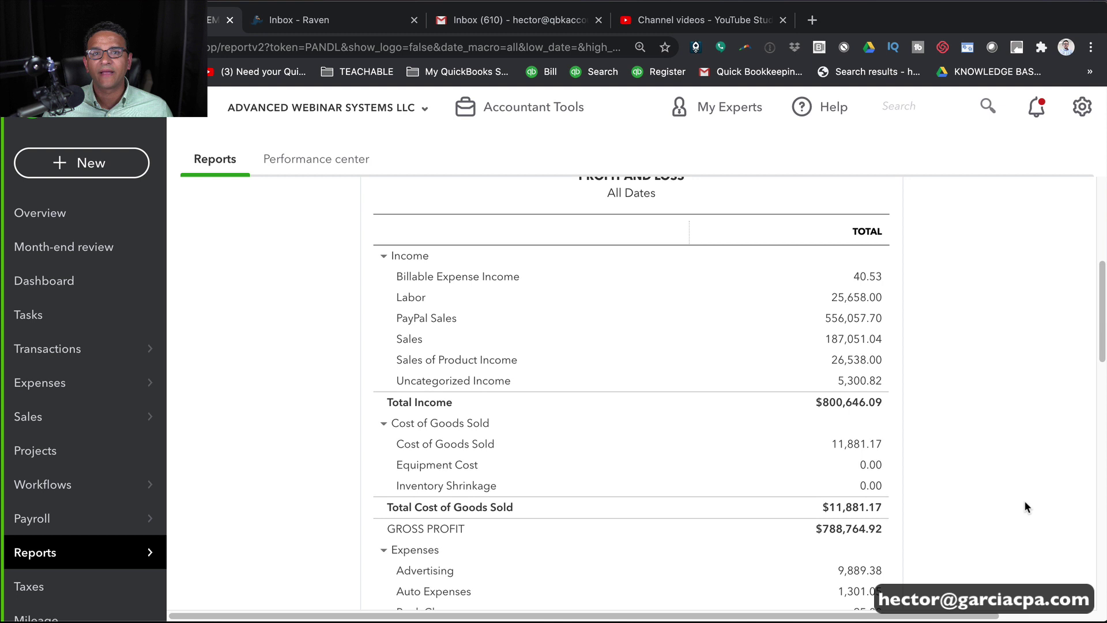
scroll(1072, 497, up, 5)
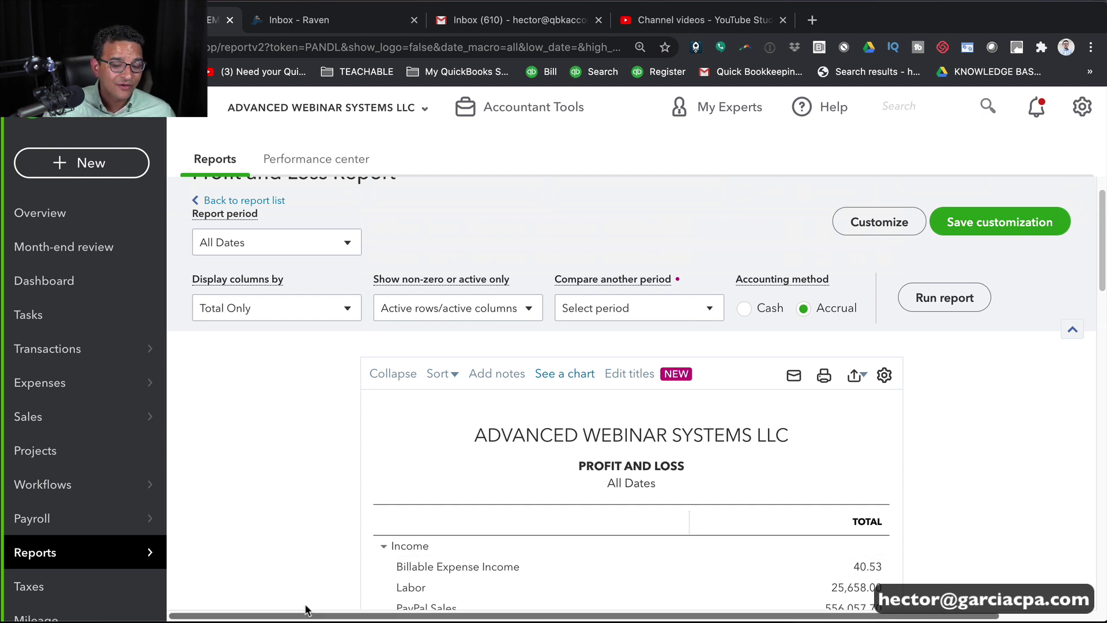
mouse_move(55, 558)
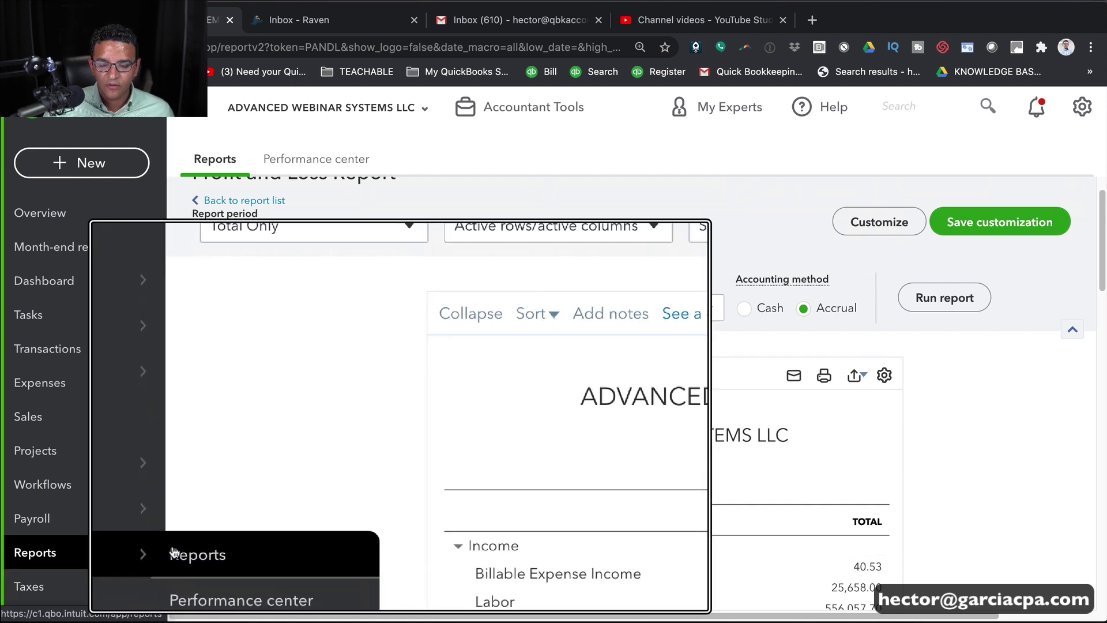
- Open the Balance Sheet favorite as of July 31, 2020 and review it to TOTAL ASSETS
click(184, 553)
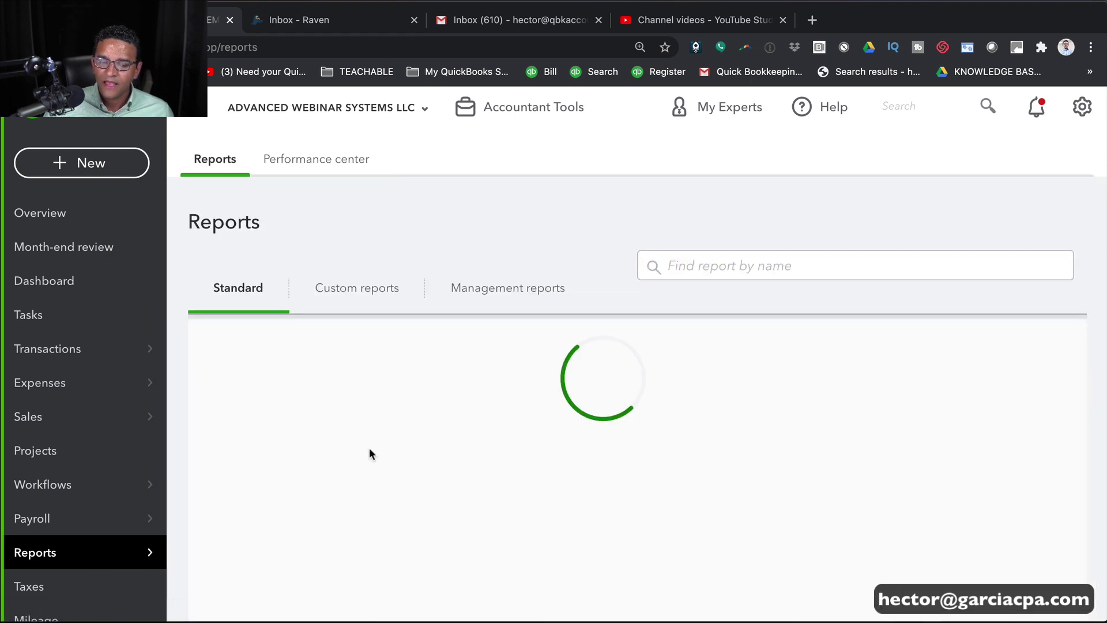
scroll(427, 548, down, 3)
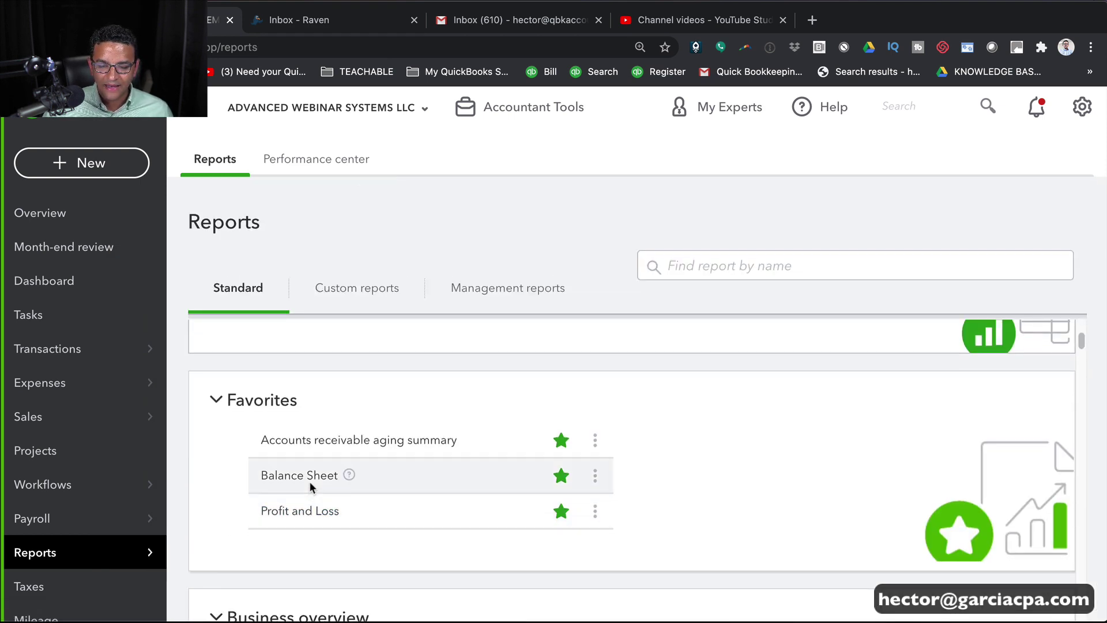
click(304, 480)
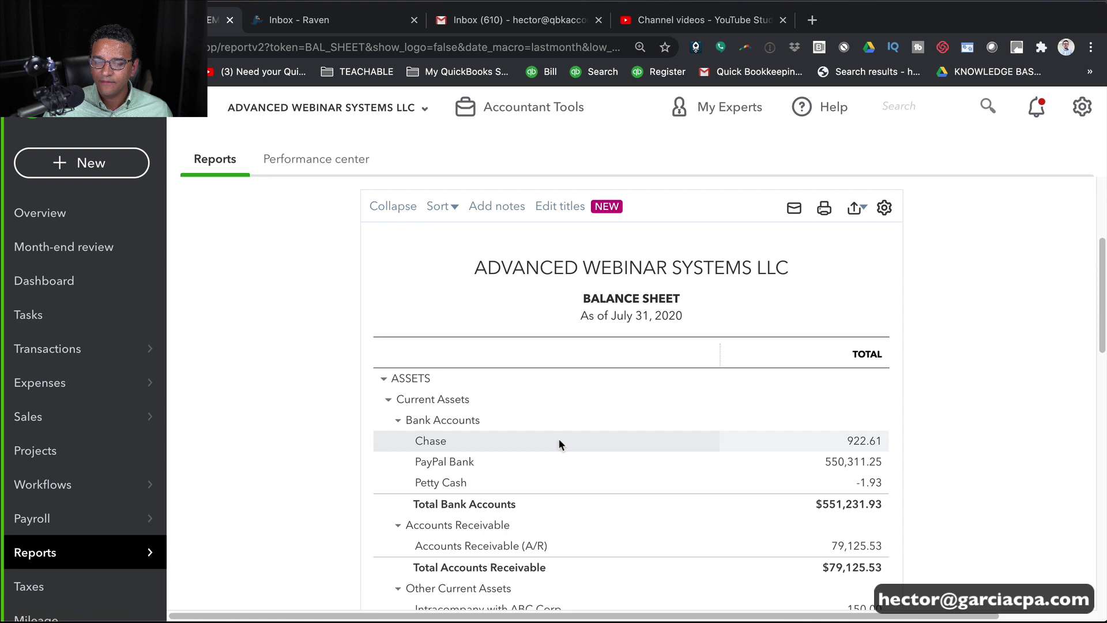
scroll(406, 380, down, 6)
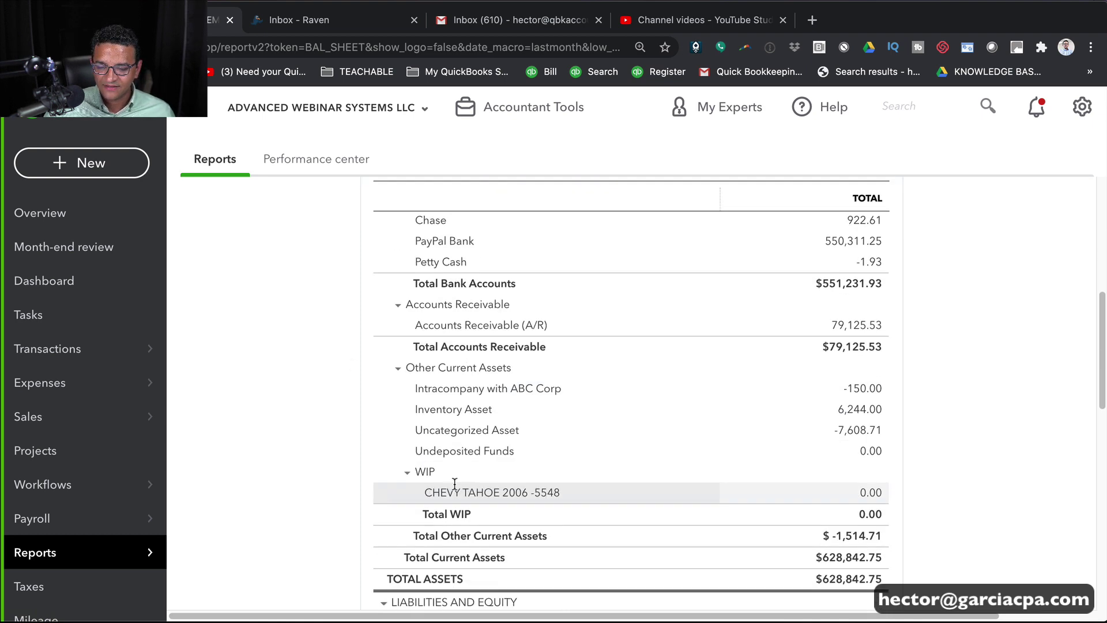
scroll(482, 490, down, 2)
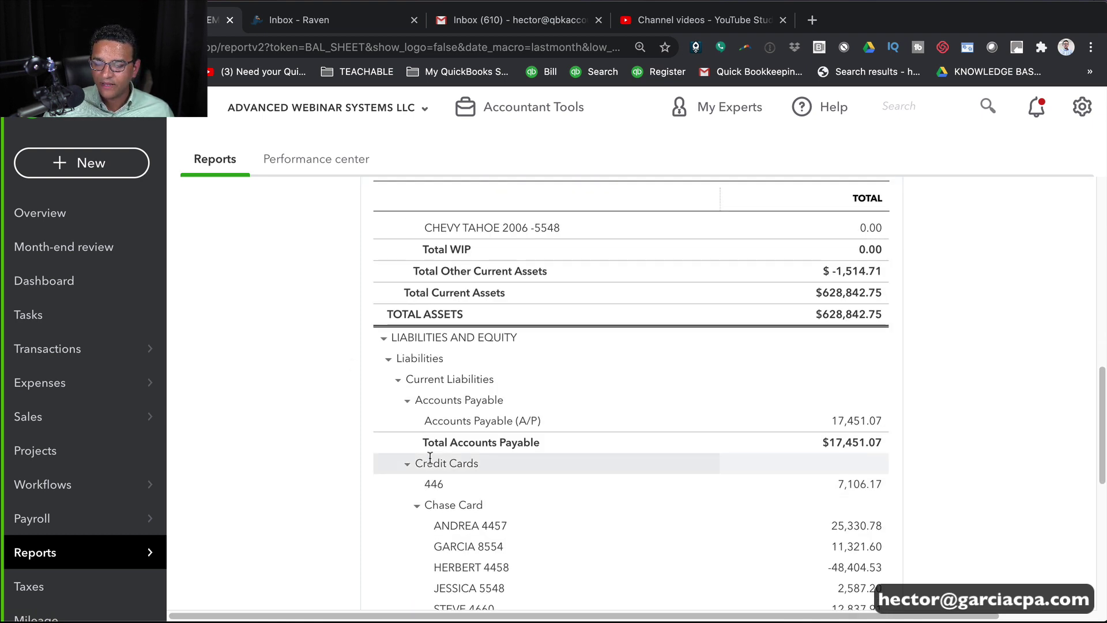
scroll(490, 351, up, 5)
scroll(491, 355, up, 5)
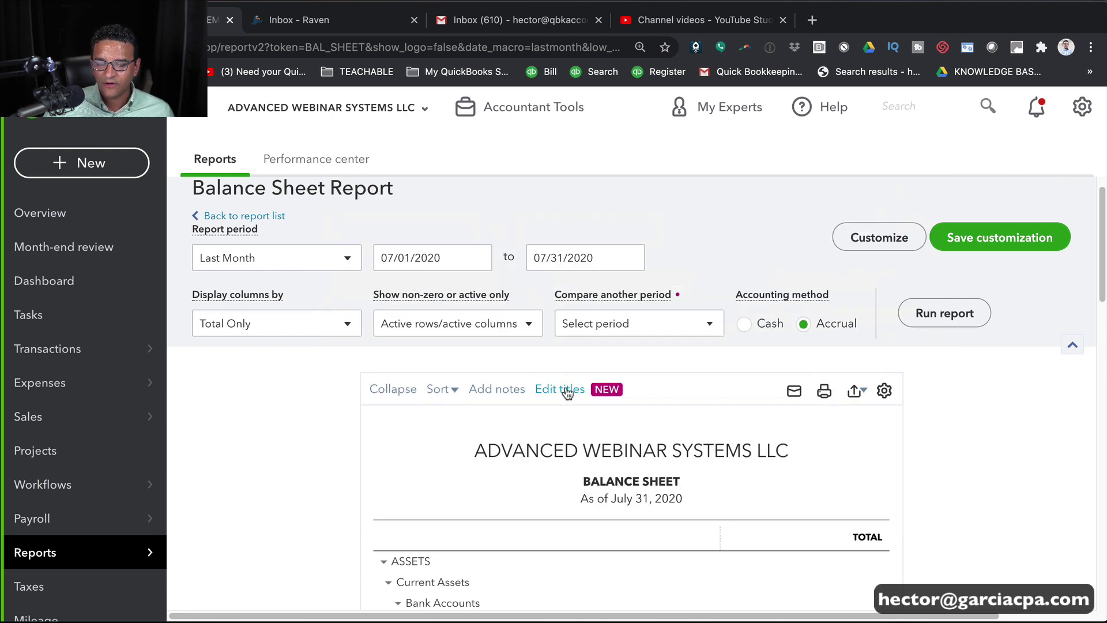
- Open the balance sheet Edit titles and replace the Equity title with NET WORTH
click(565, 390)
scroll(469, 400, down, 5)
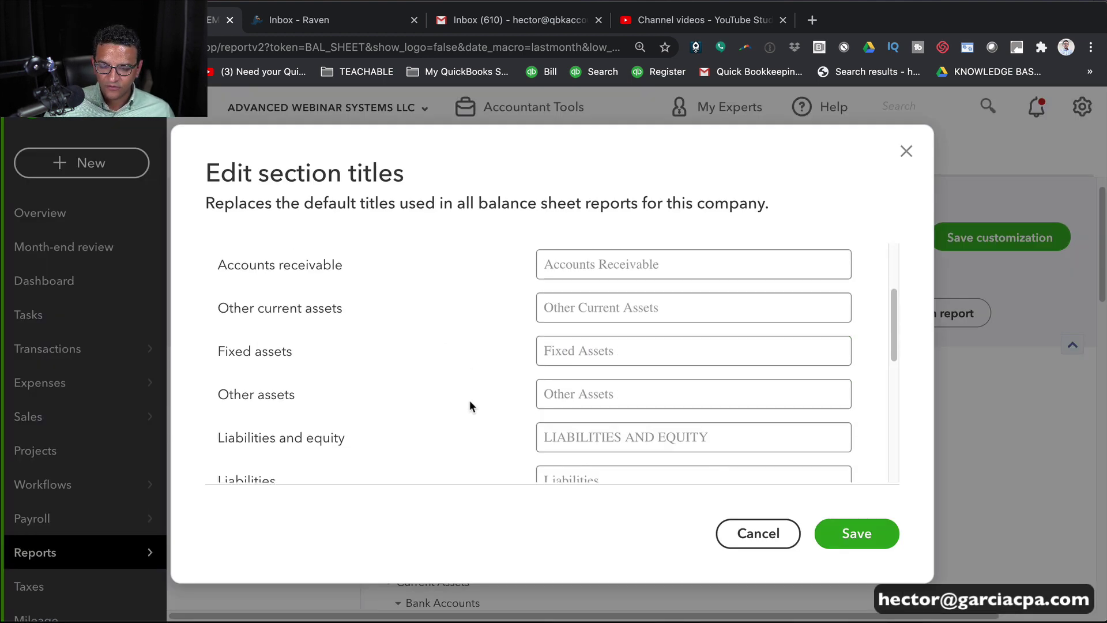
scroll(471, 404, down, 5)
click(588, 392)
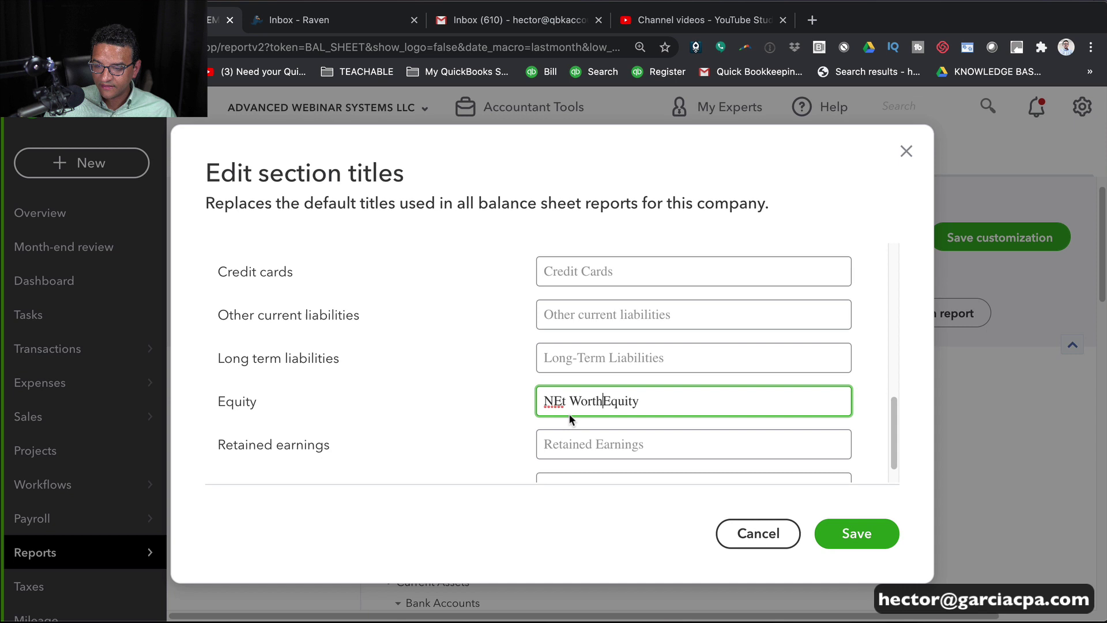
triple_click(627, 395)
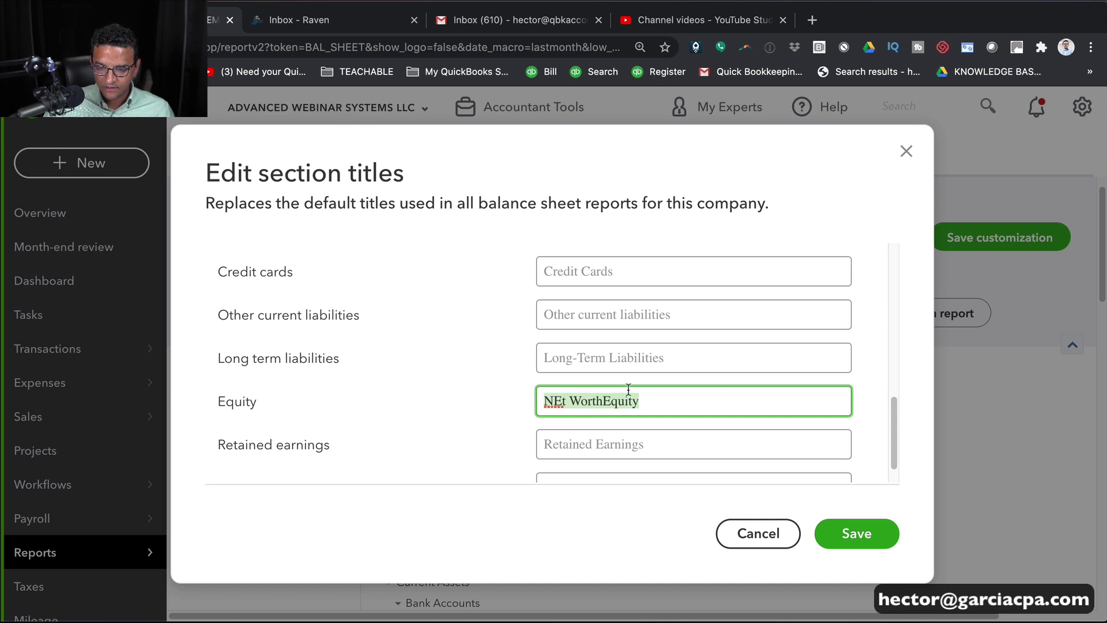
scroll(628, 390, down, 1)
text(NET WORTH)
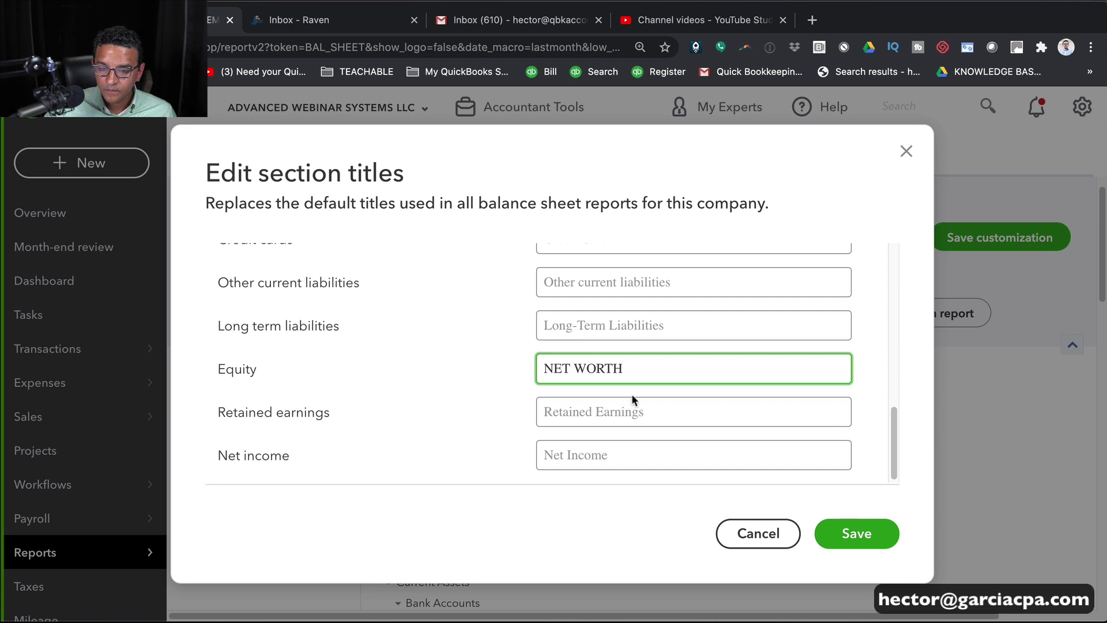
- Change LIABILITIES AND EQUITY to LIABILITIES AND NET WORTH
scroll(632, 396, up, 6)
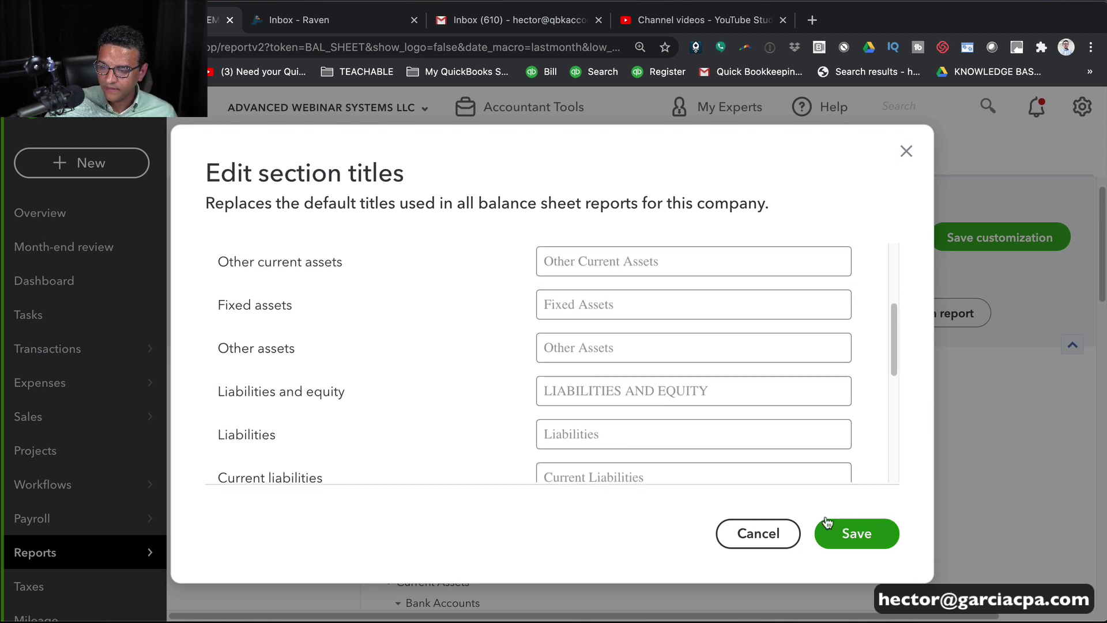
click(703, 392)
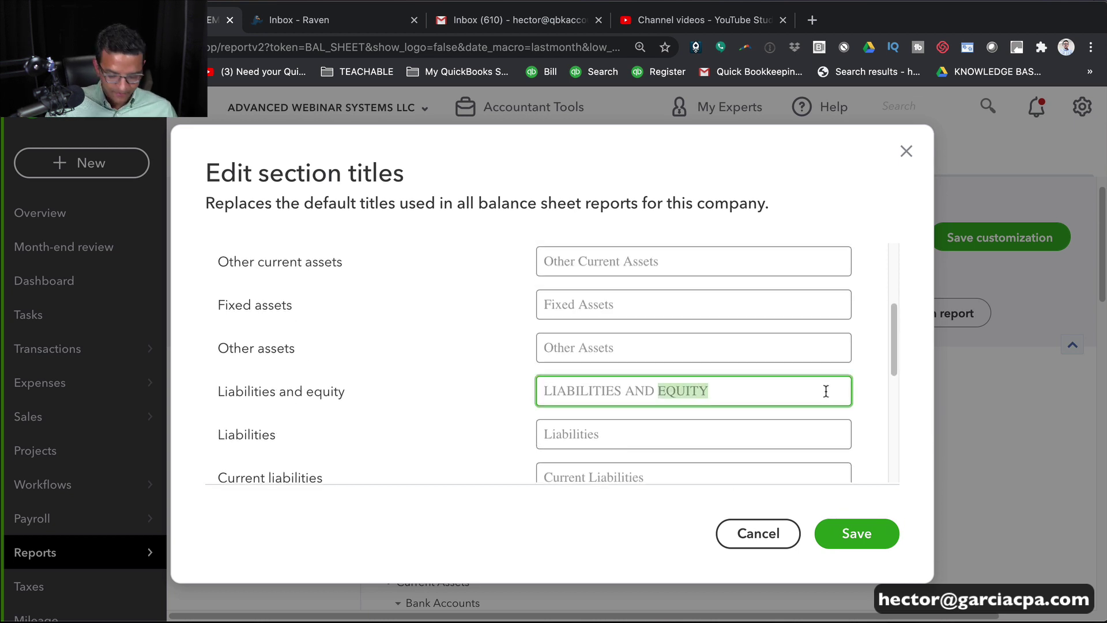
text(NET WORT)
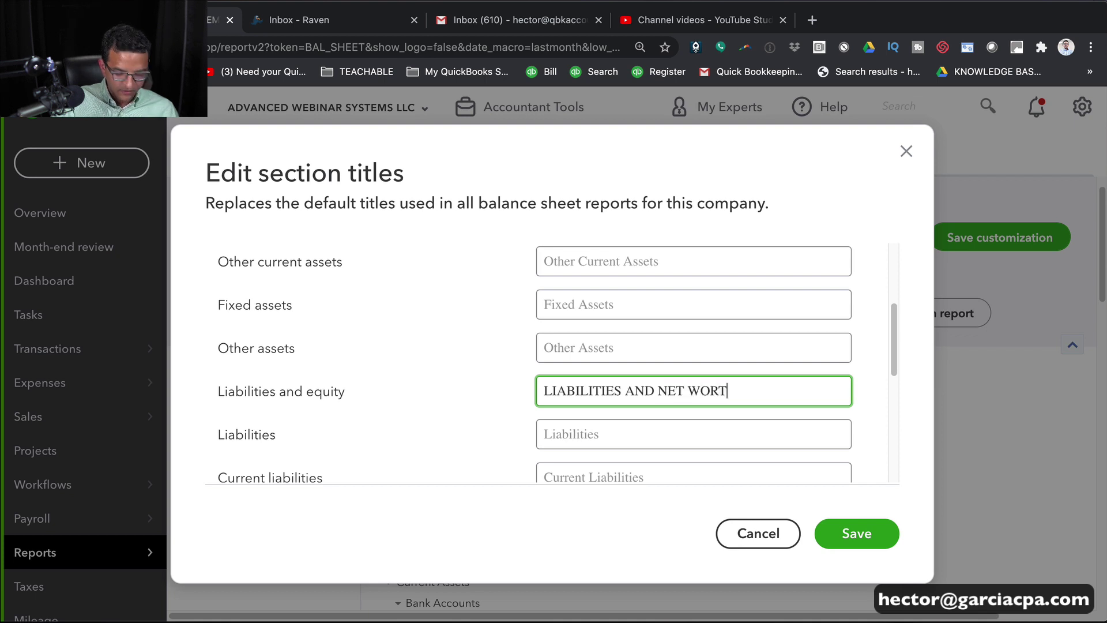
text(H)
scroll(779, 341, up, 3)
scroll(766, 378, down, 8)
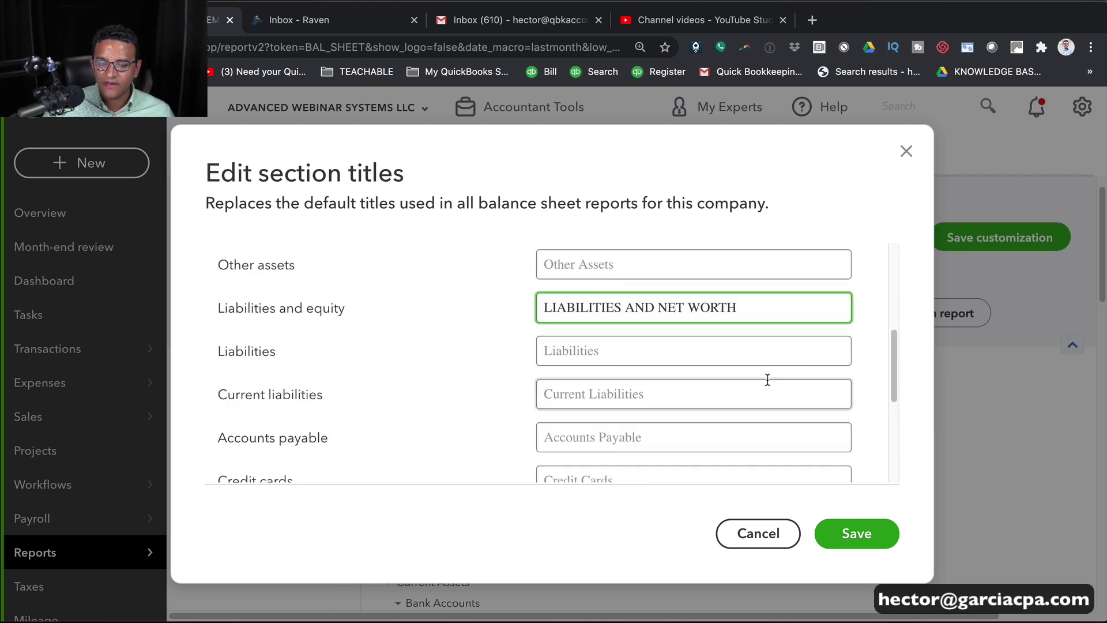
- Save the renamed section titles and rerun the Balance Sheet
click(856, 533)
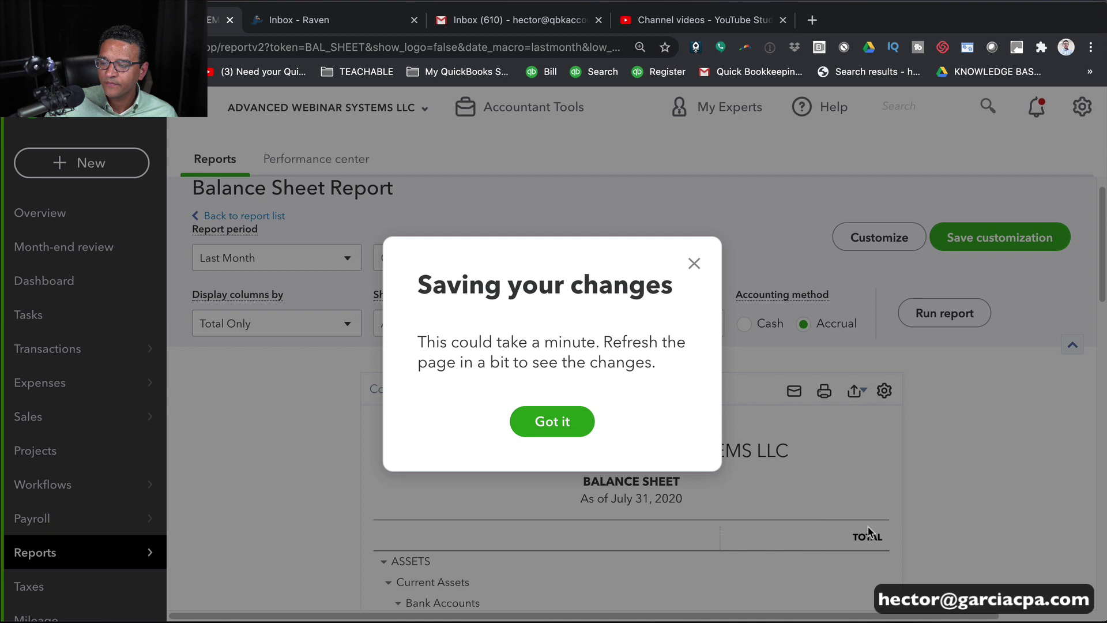
click(516, 423)
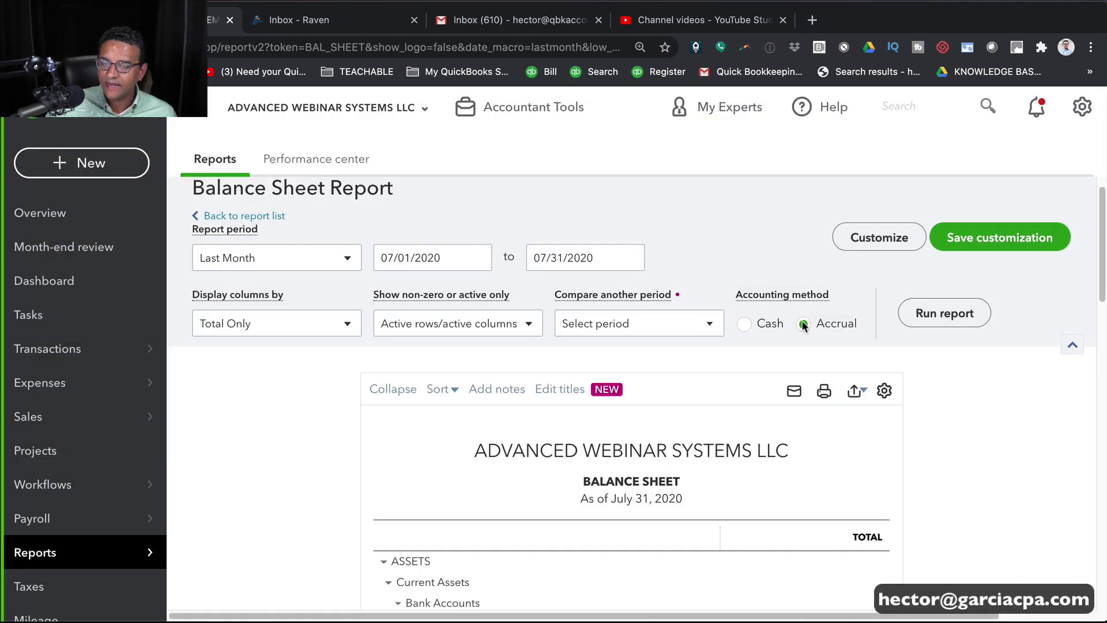
click(942, 314)
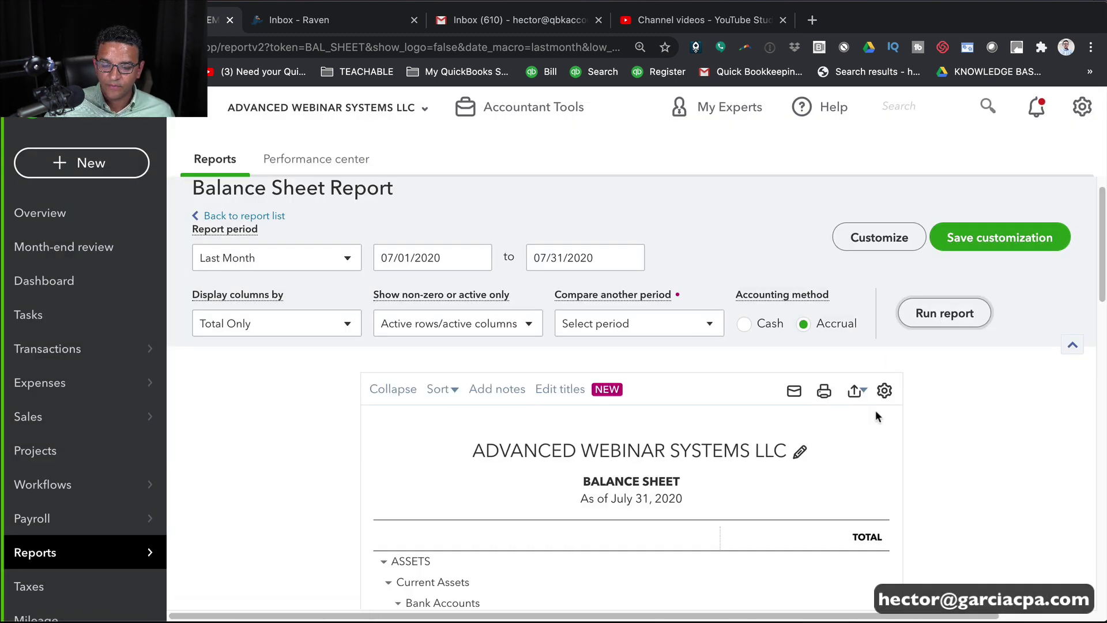
scroll(884, 409, down, 4)
- Collapse ASSETS and expand LIABILITIES AND NET WORTH to check the NET WORTH total of $593,058.74
click(381, 335)
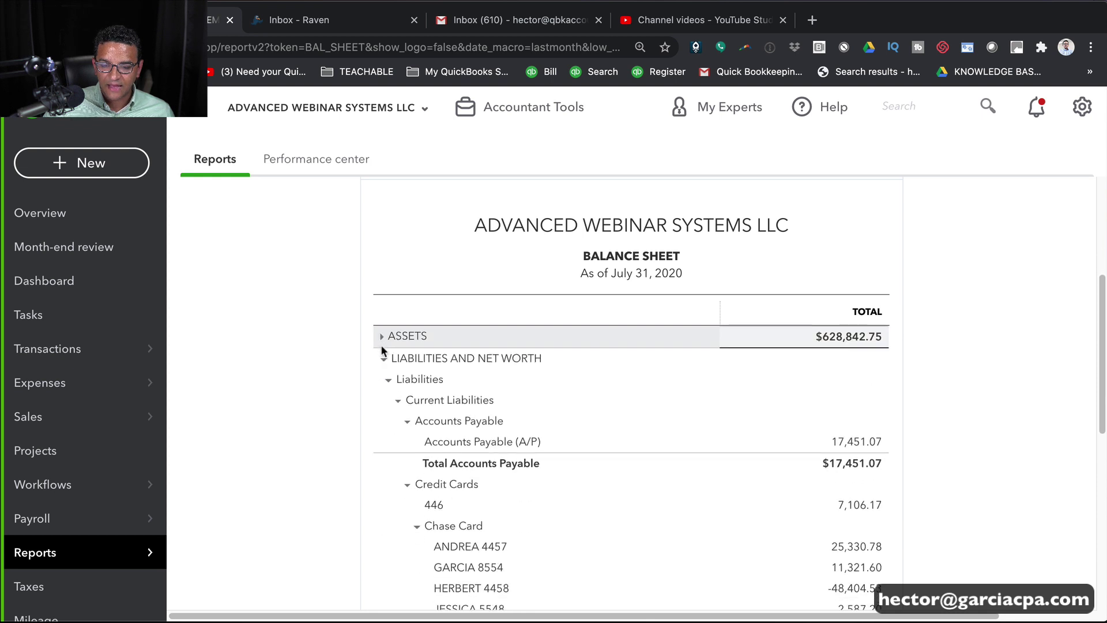
click(381, 359)
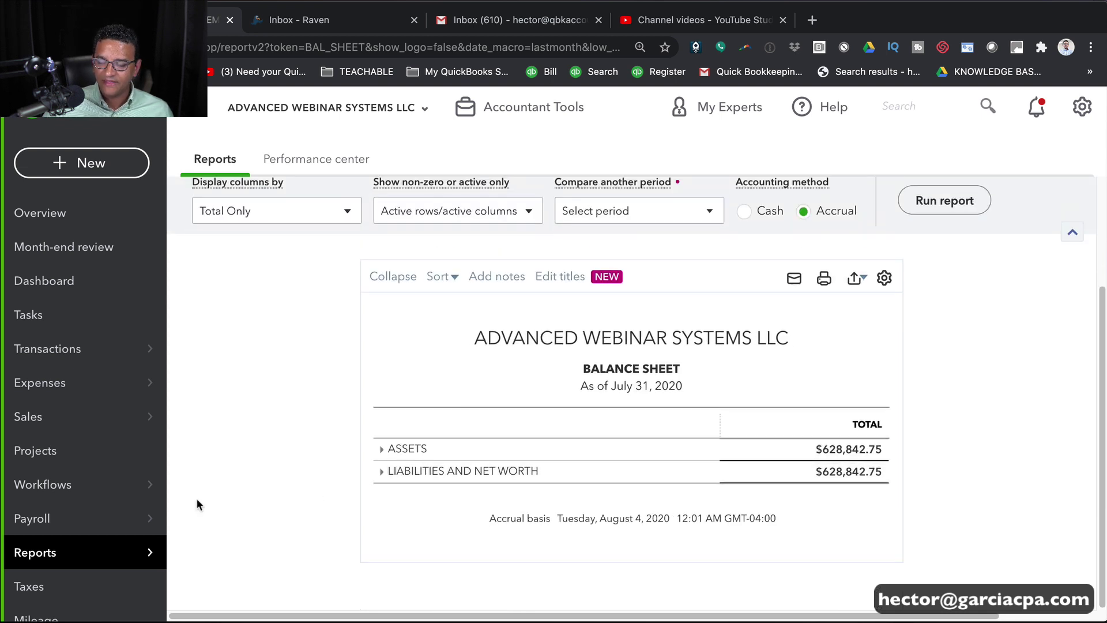
click(382, 471)
scroll(326, 489, down, 2)
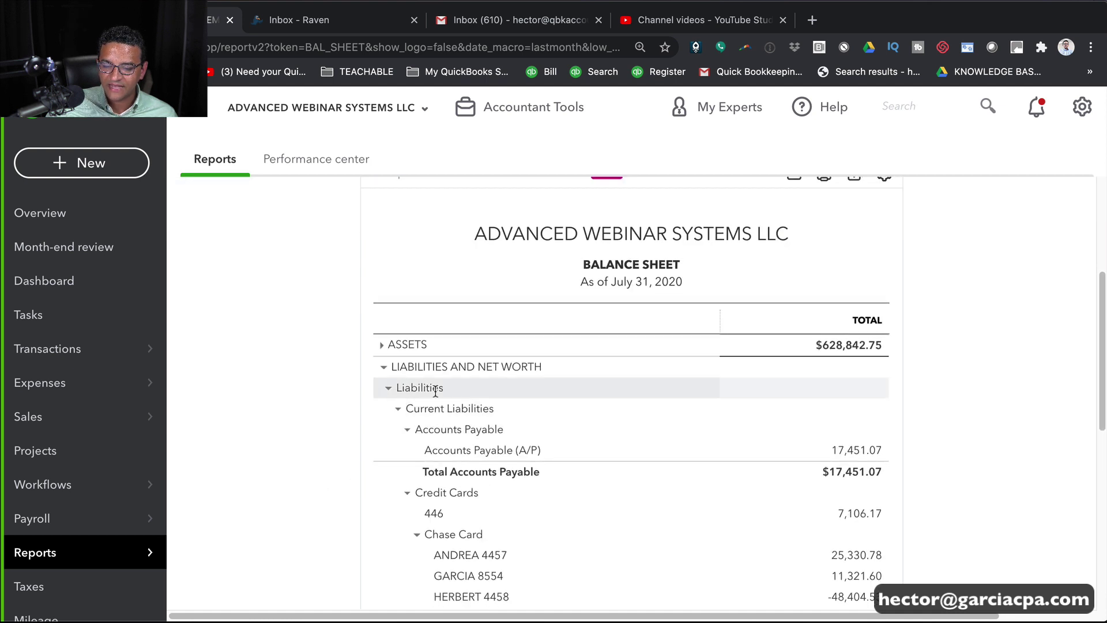
scroll(476, 486, down, 5)
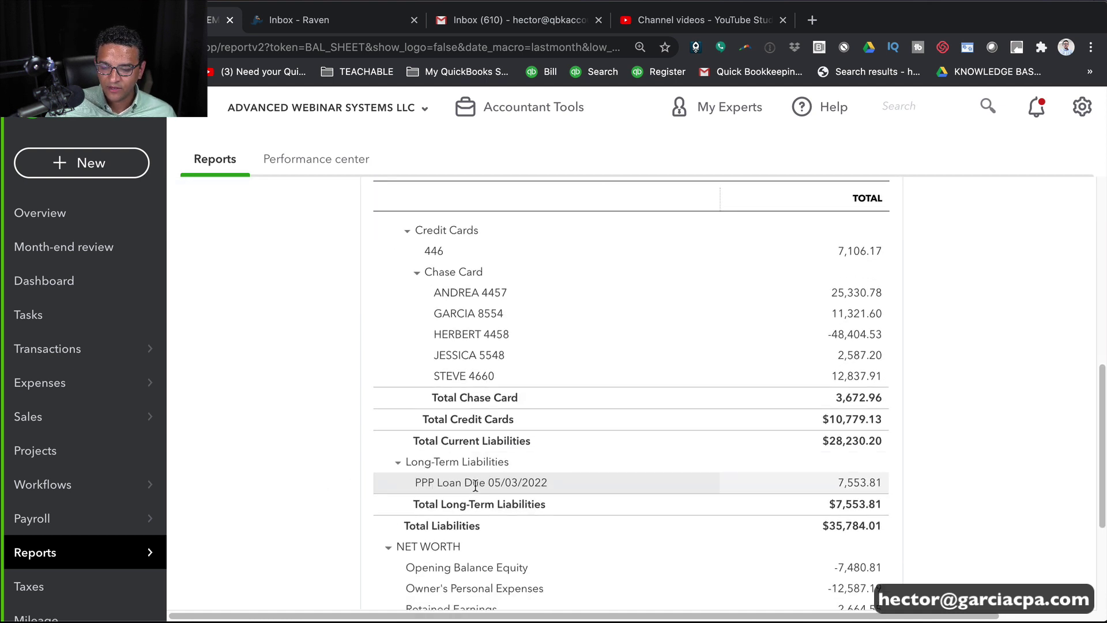
scroll(475, 486, down, 2)
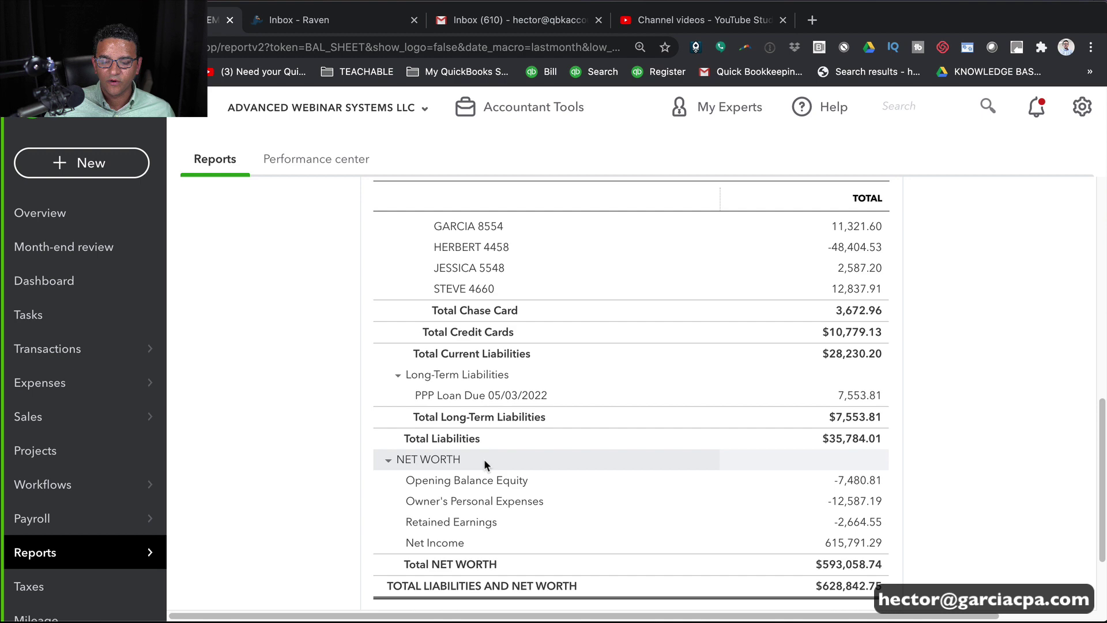
scroll(483, 462, up, 10)
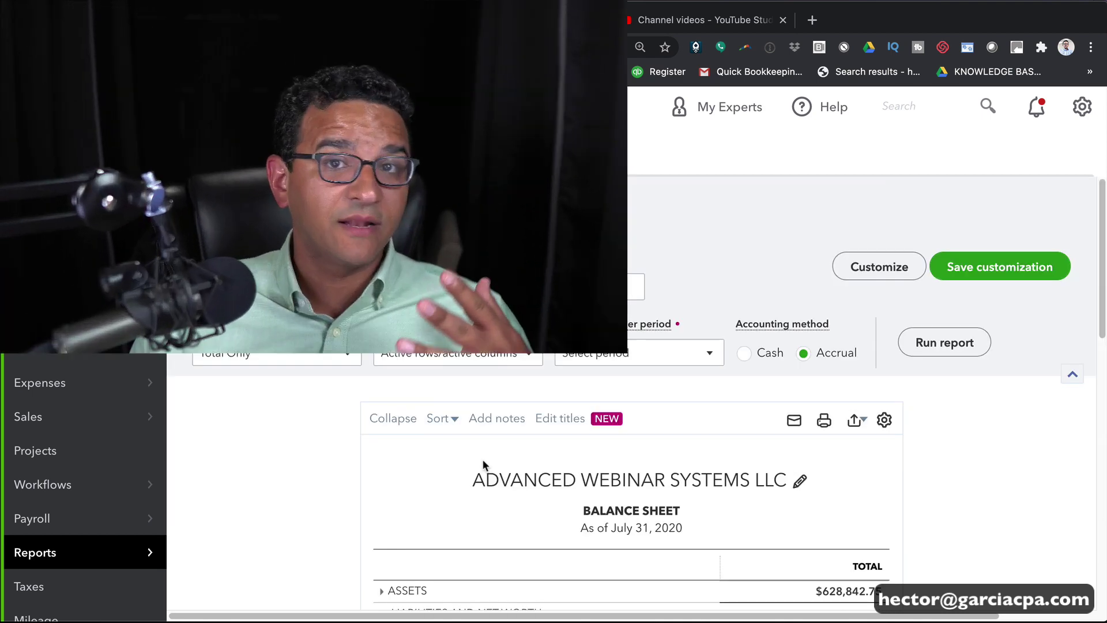